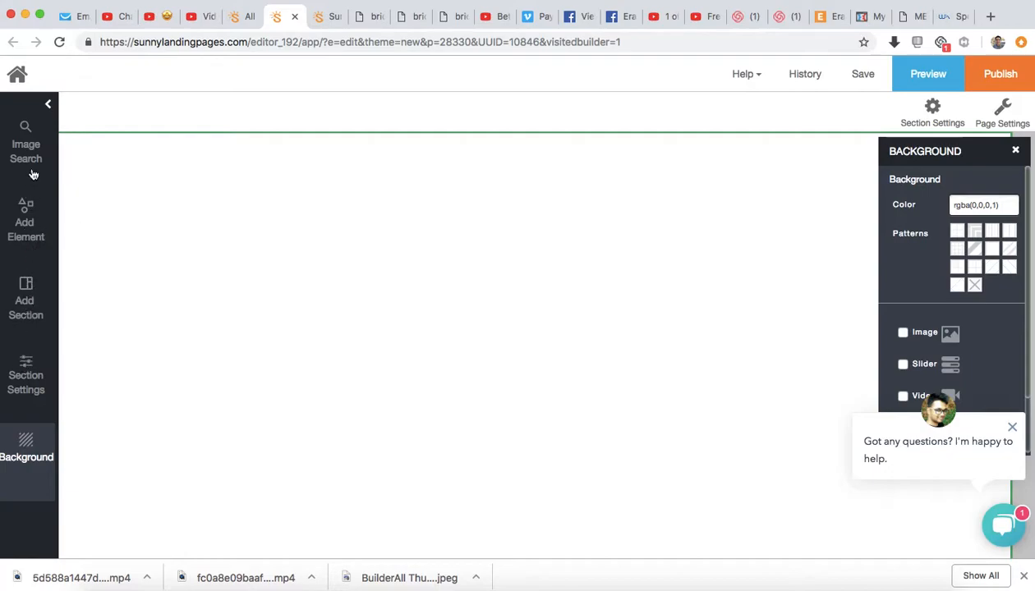
Add a headline element to the blank page and open its text for editing.
click(23, 232)
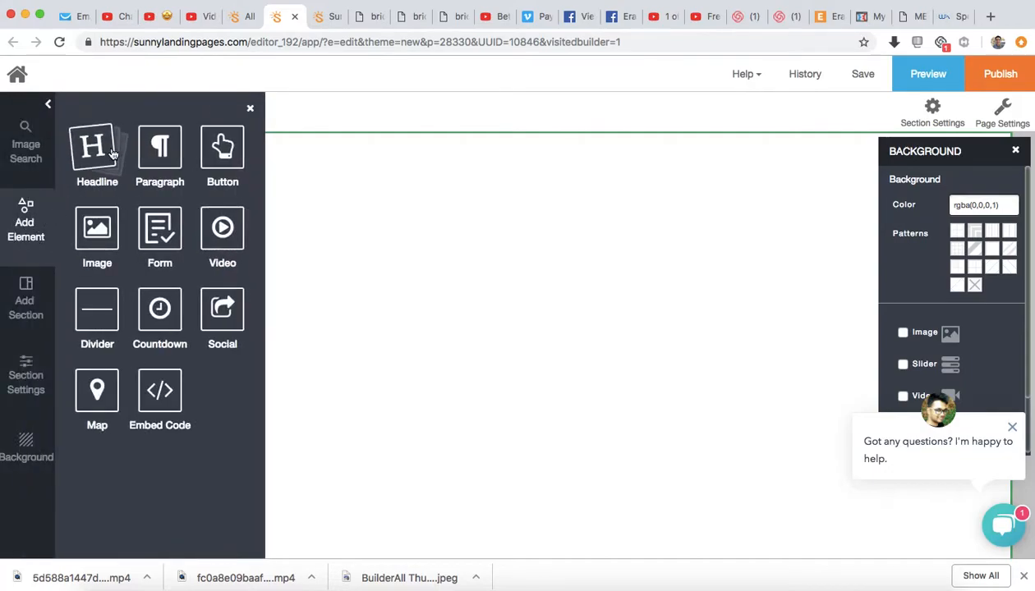
click(105, 156)
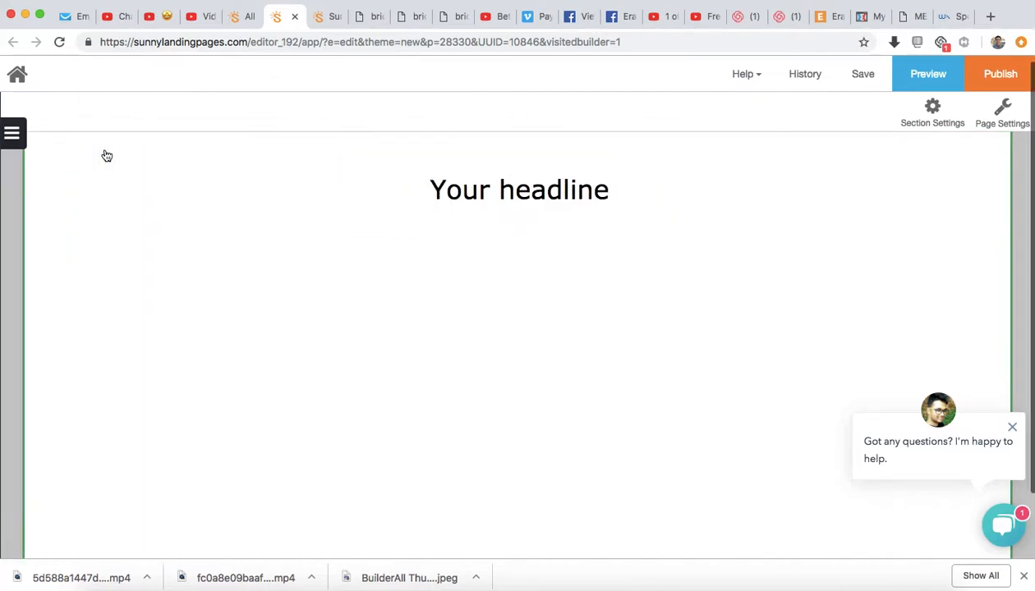
click(474, 197)
click(509, 192)
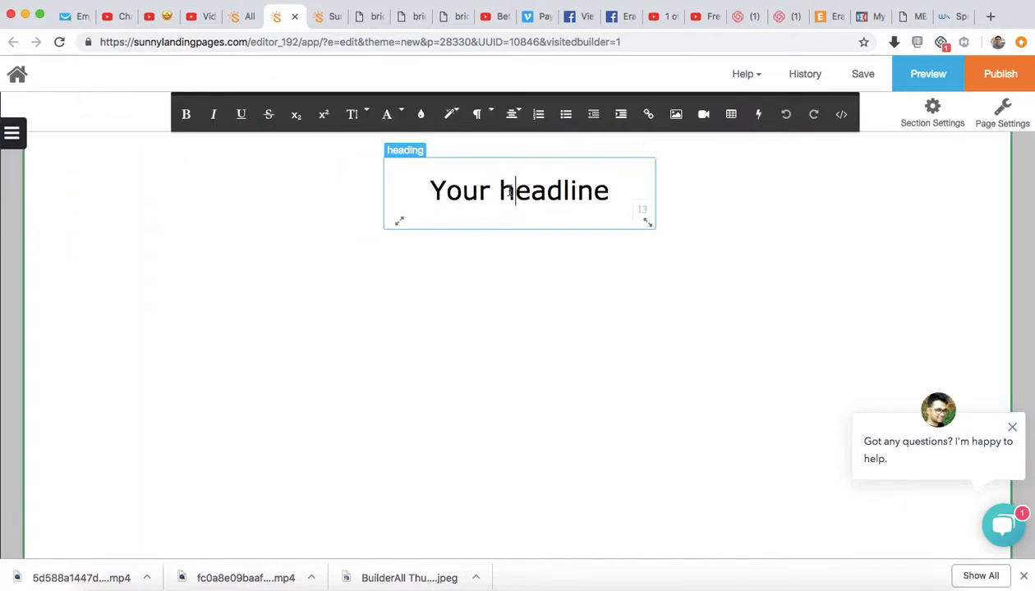
Replace the placeholder headline with "Have you wondered how to get viral videos created for your business?".
triple_click(510, 192)
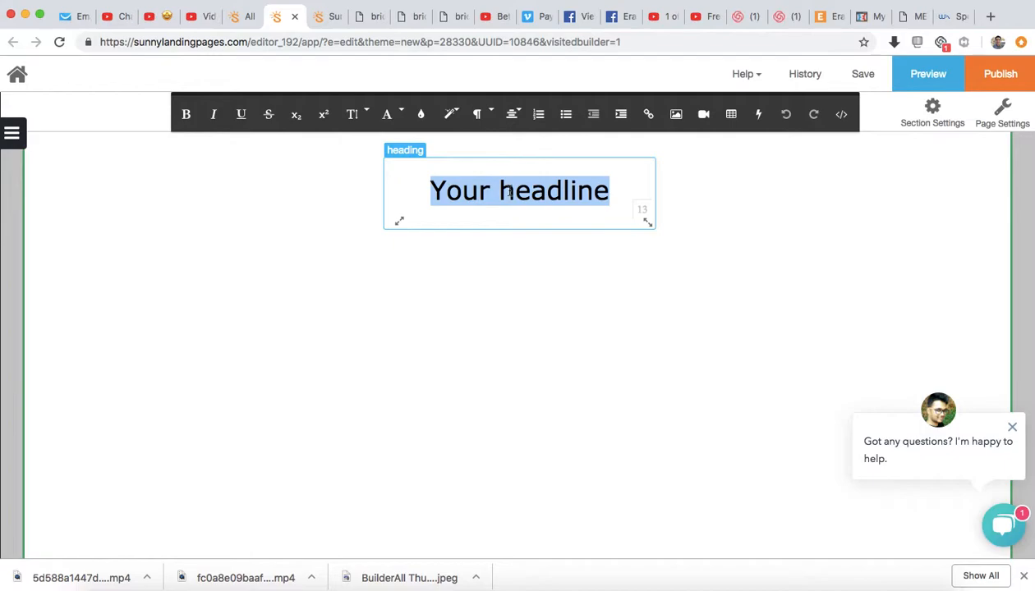
text(Have you e)
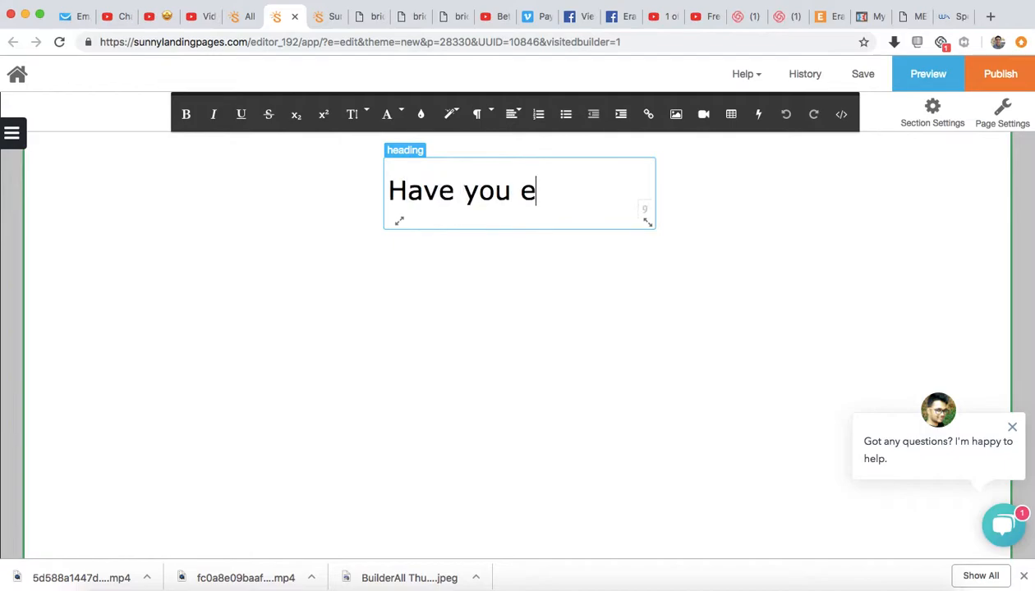
text(ver won)
key(BackSpace)
key(BackSpace)
key(BackSpace)
key(BackSpace)
key(BackSpace)
key(BackSpace)
key(ctrl+a)
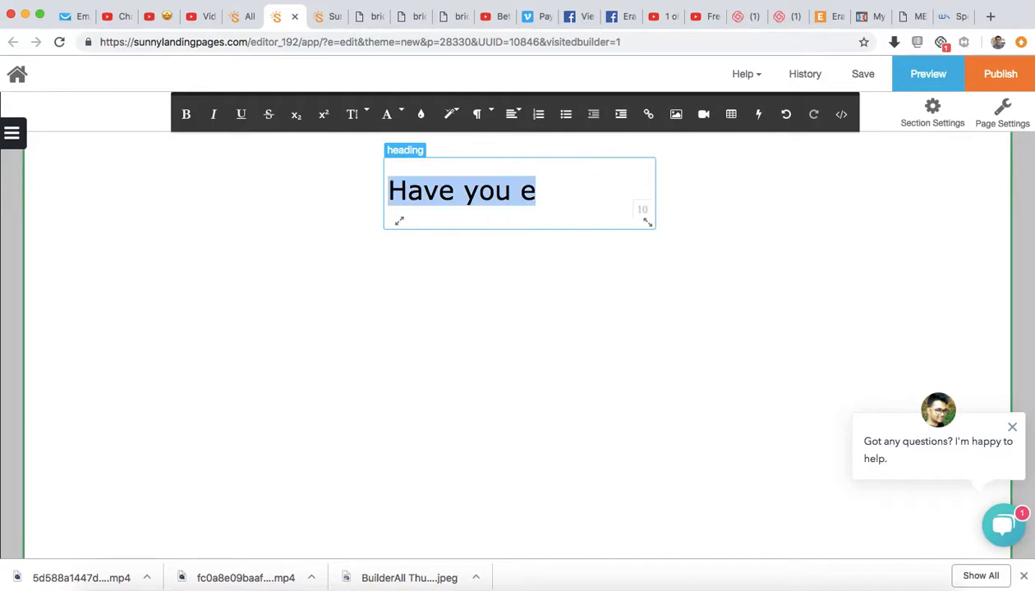
key(Right)
key(BackSpace)
text(w)
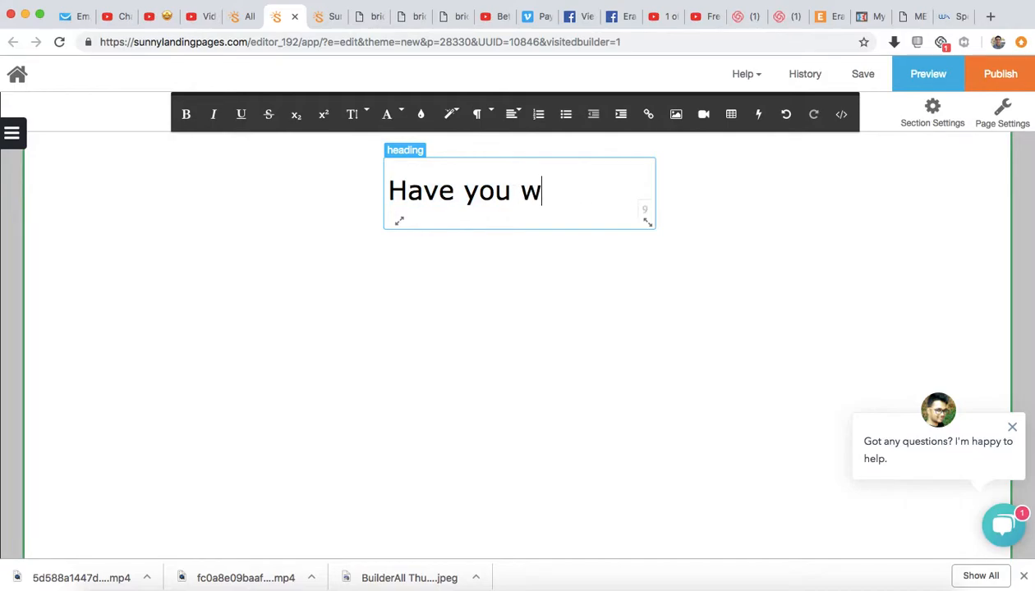
text(ondered how to )
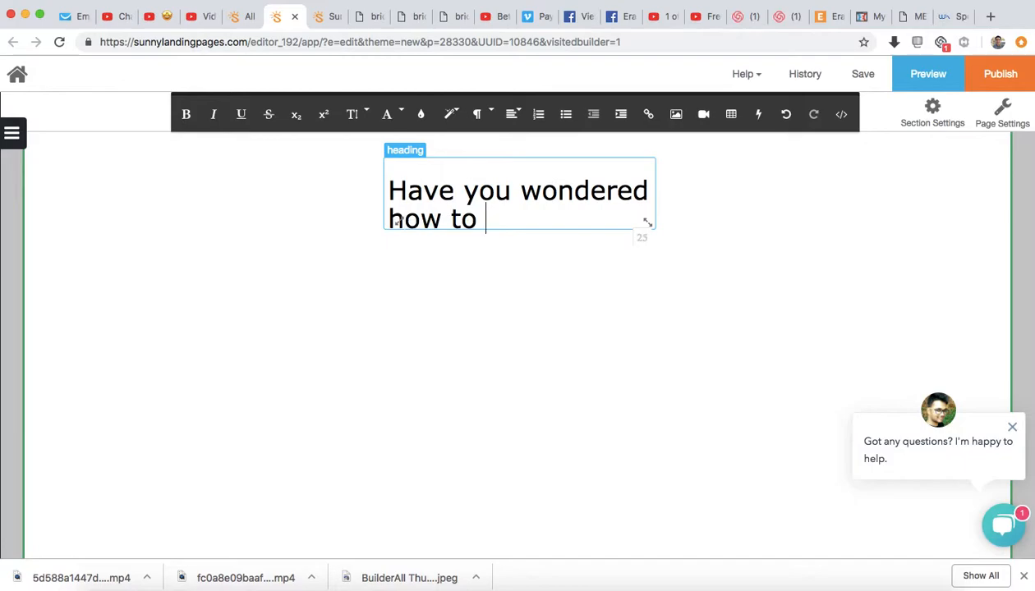
text(get)
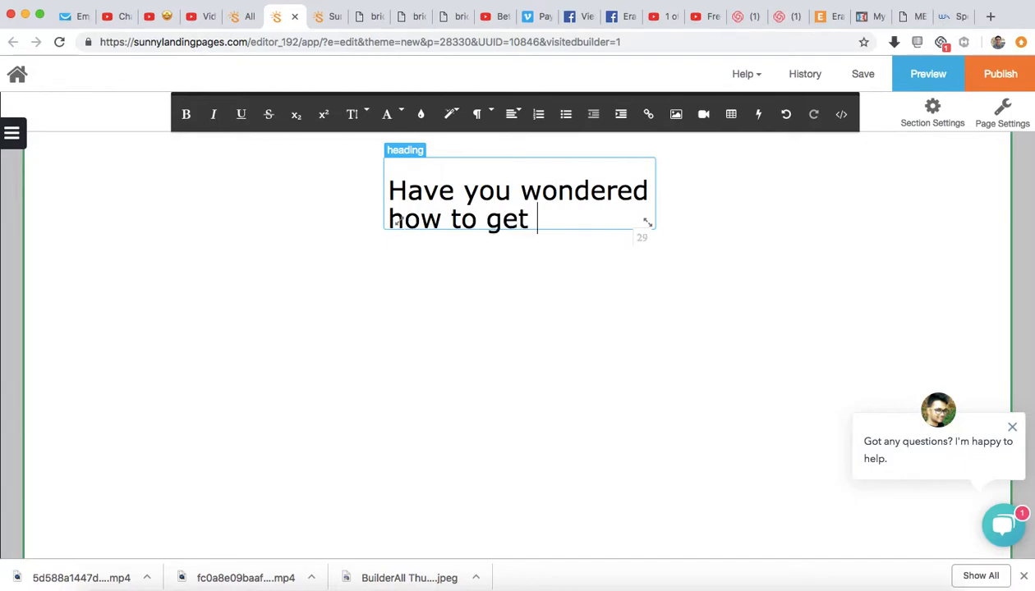
text( vital)
key(BackSpace)
key(BackSpace)
key(BackSpace)
text(ral videos c)
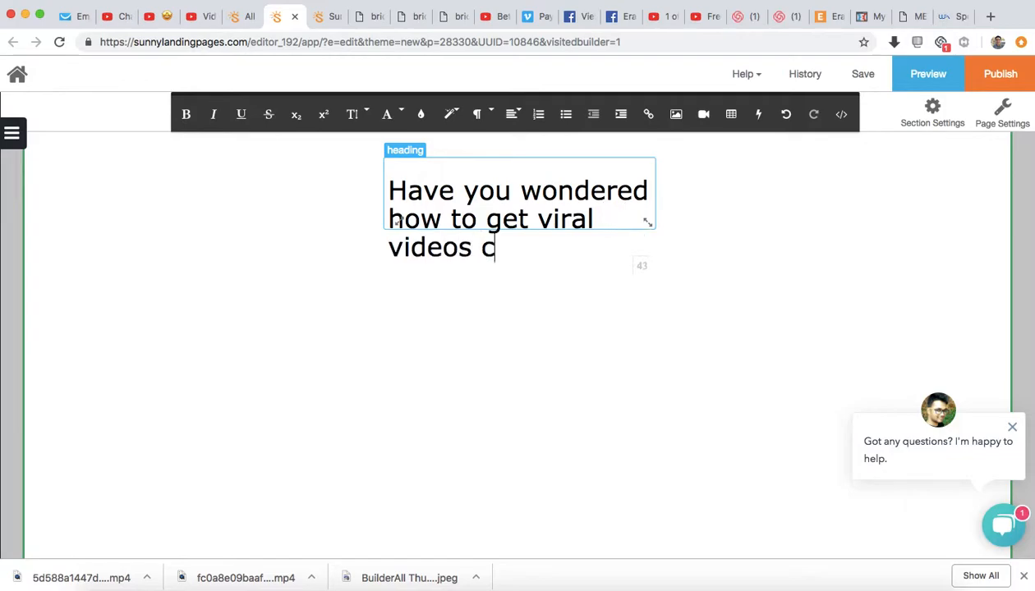
text(reated)
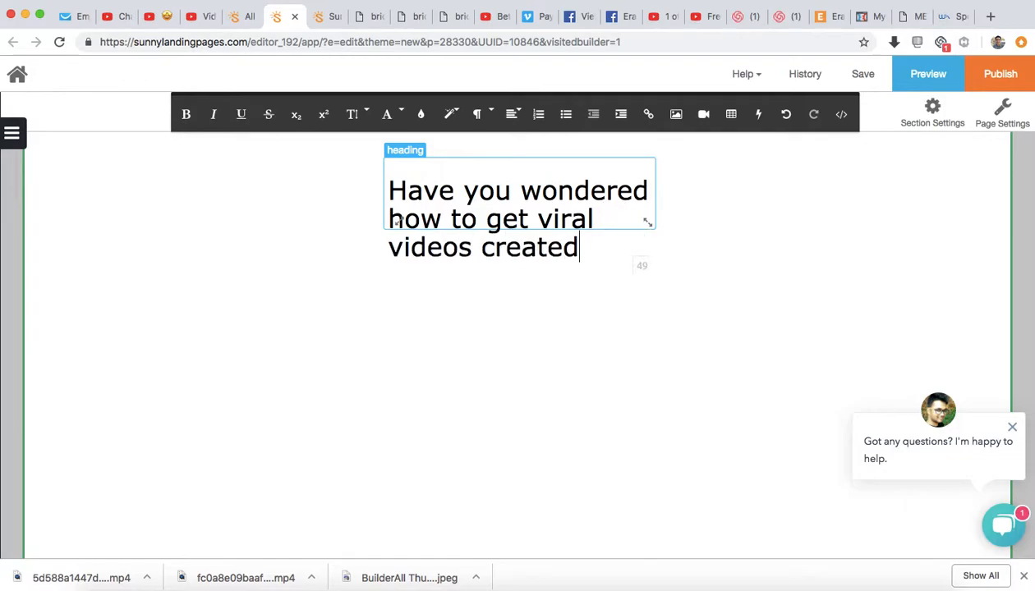
text( for your)
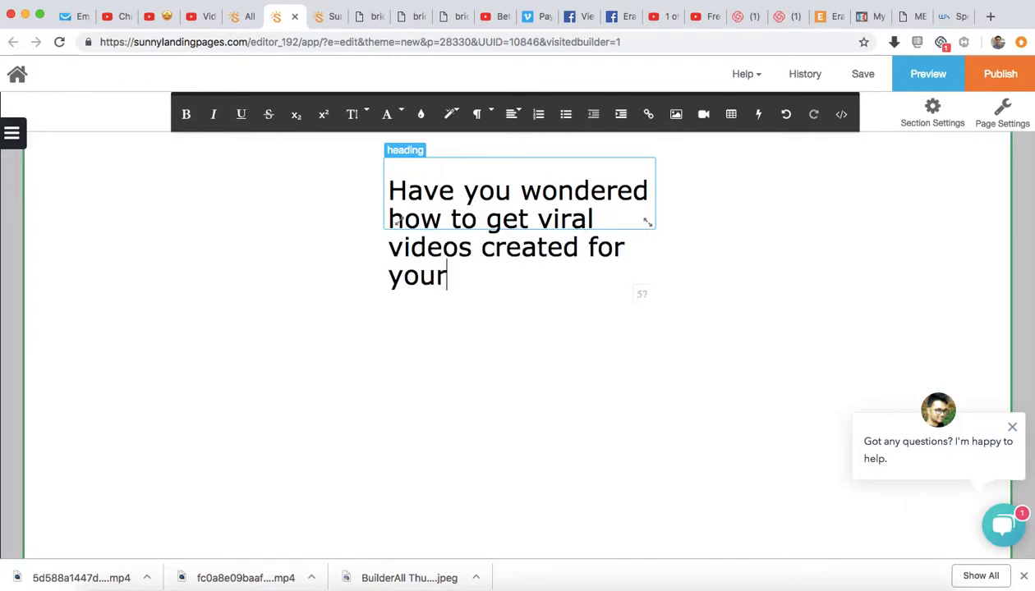
text( business?)
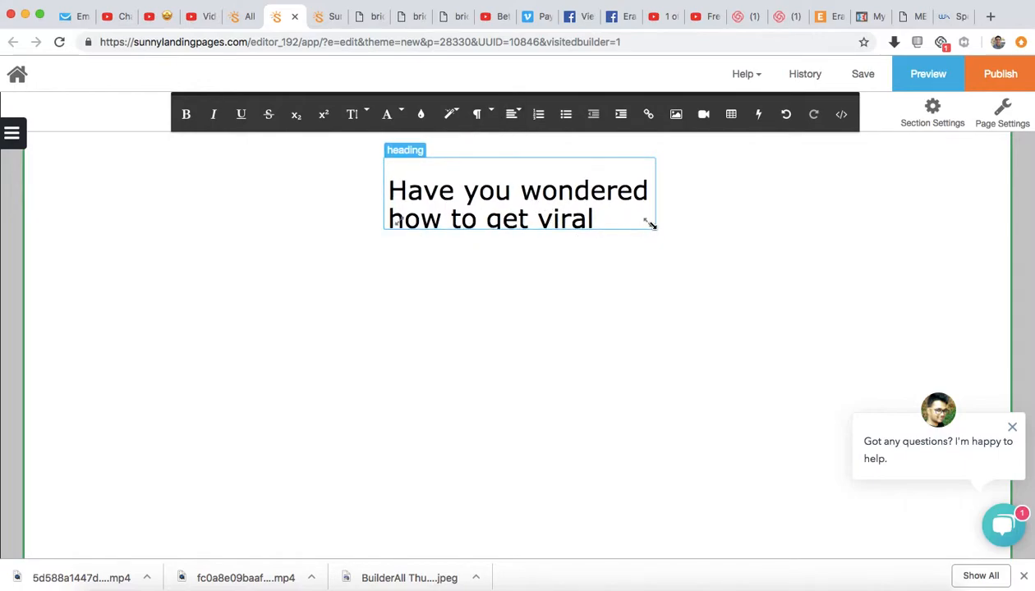
Widen the headline box and replace its text with "Are you interested in creating viral video marketing to drive traffic to your online business?".
drag(648, 223, 842, 251)
key(super+a)
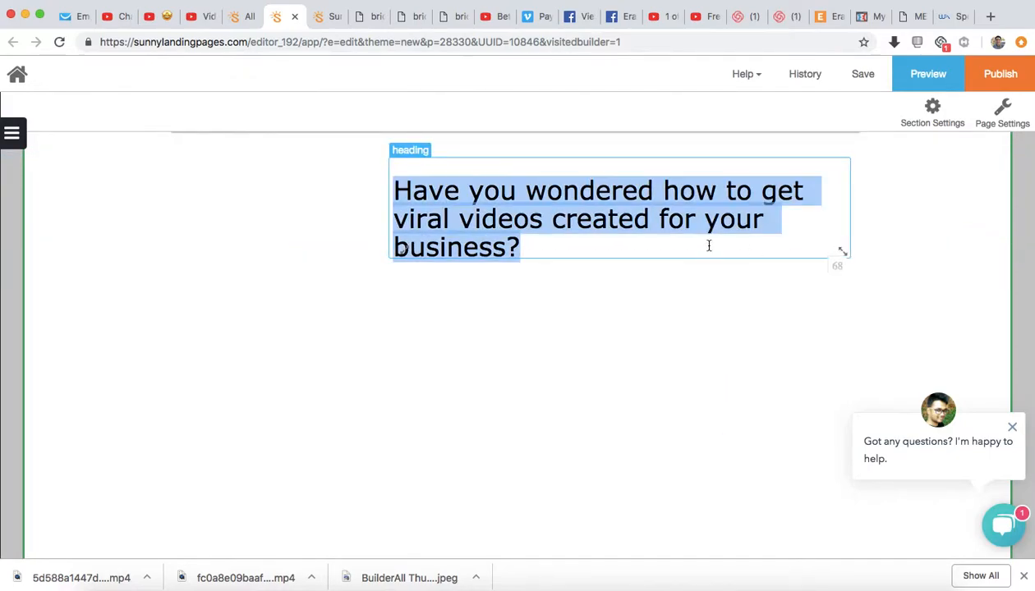
text(If)
key(BackSpace)
key(BackSpace)
text(Are you interested in creating vita)
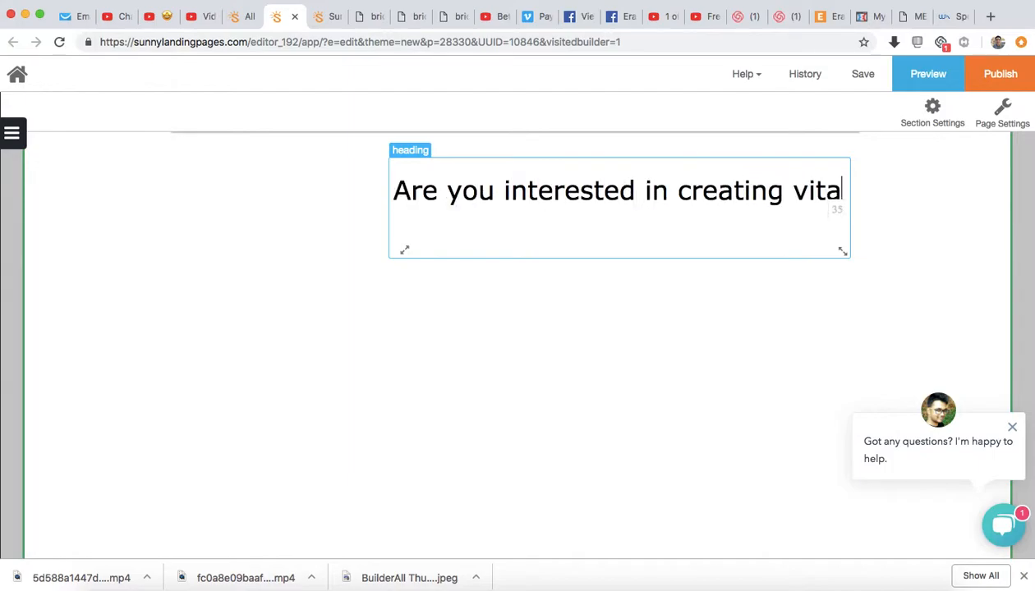
key(BackSpace)
key(BackSpace)
text(ral )
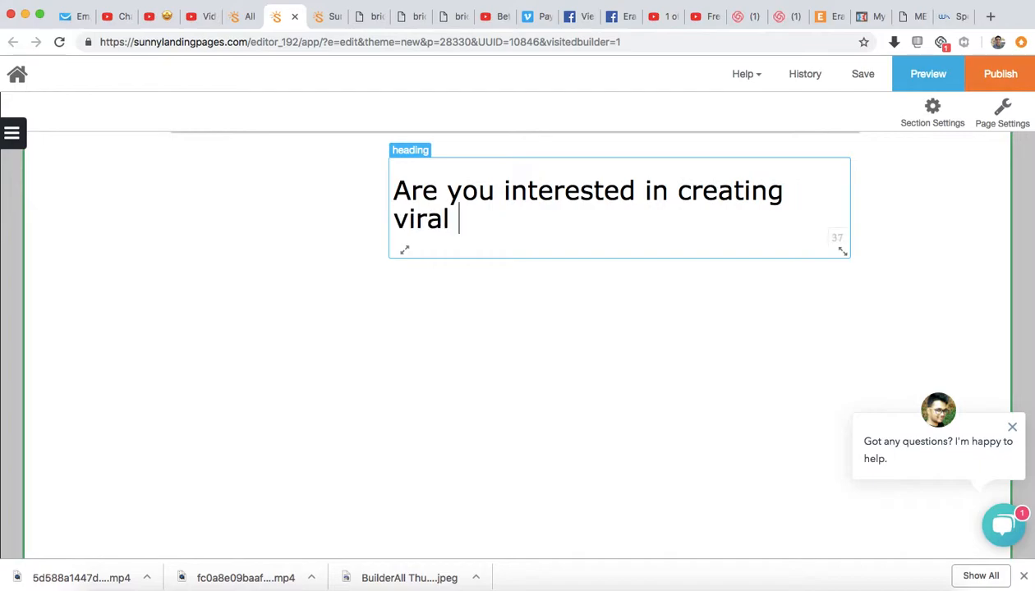
text(video marketing to)
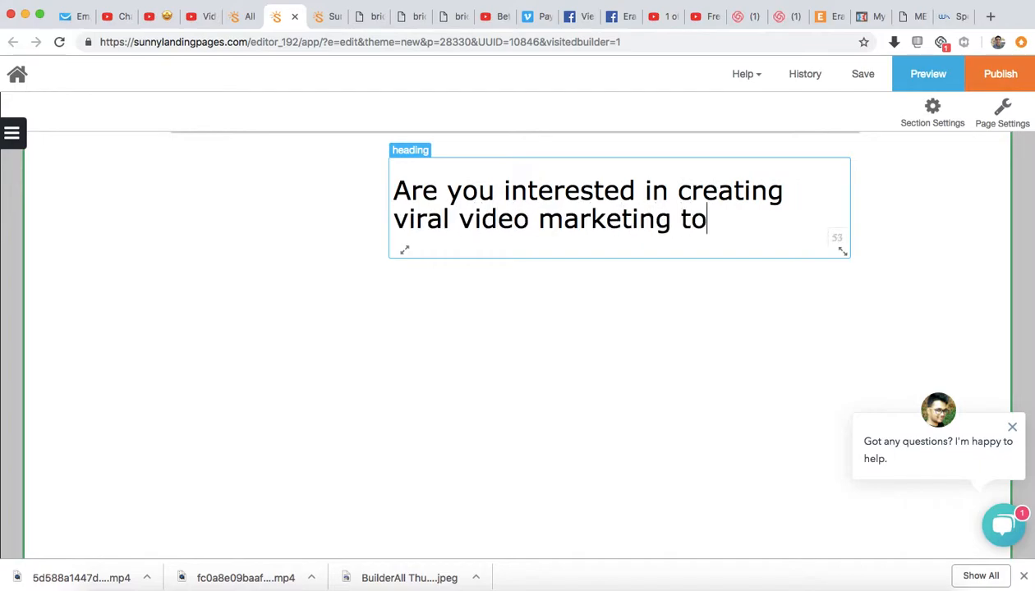
text( drive traffic )
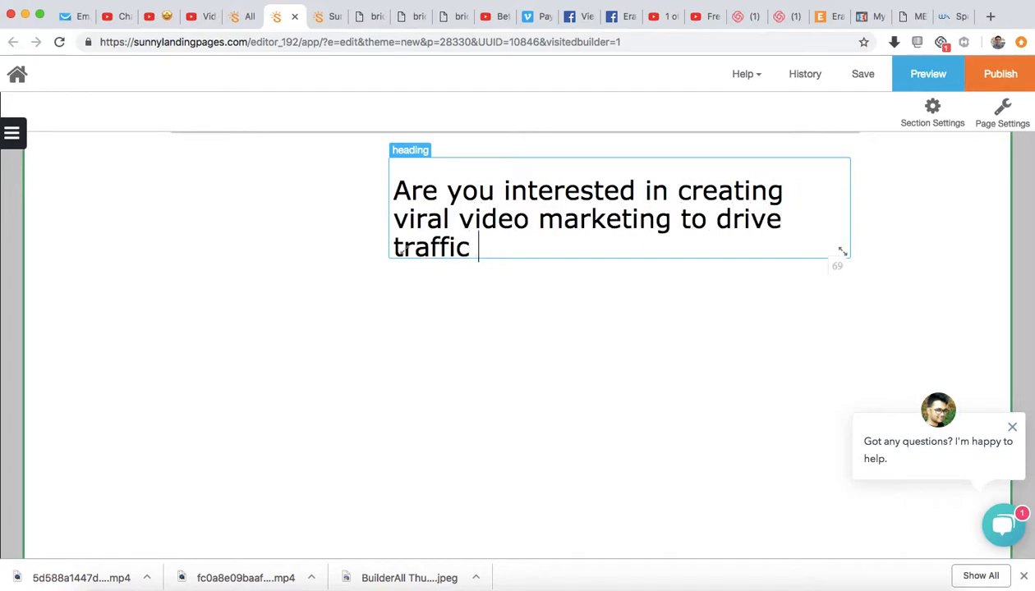
text(to your online business?)
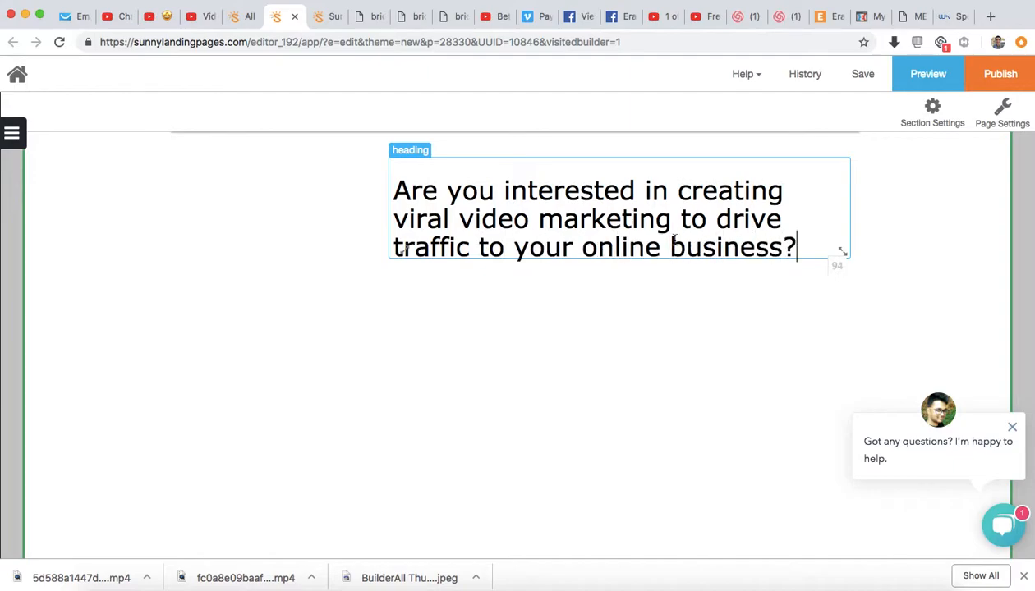
drag(398, 247, 174, 250)
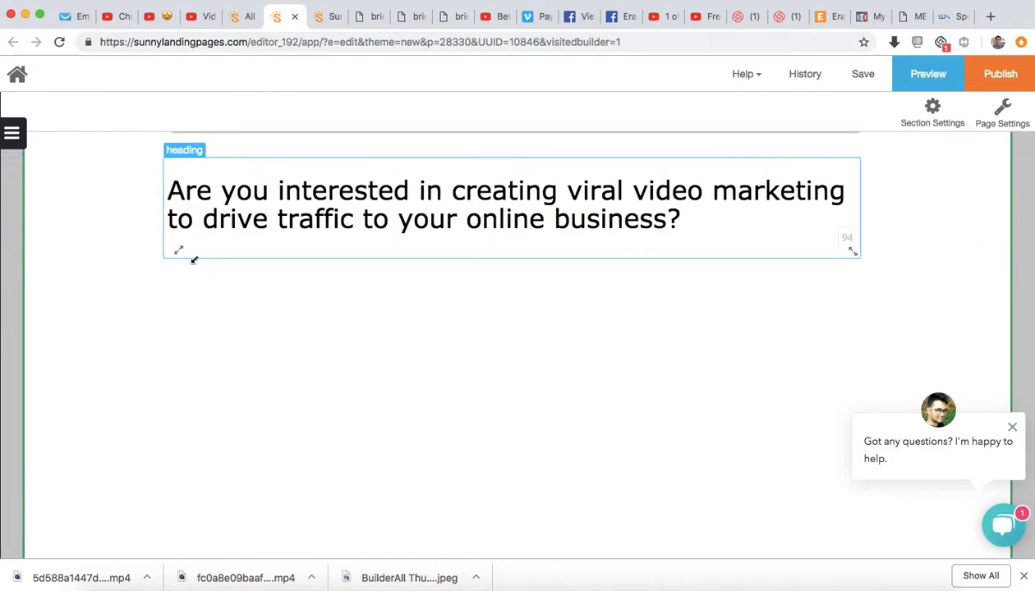
Start adding a video element to the page, opening the Video Library for a YouTube source.
click(11, 131)
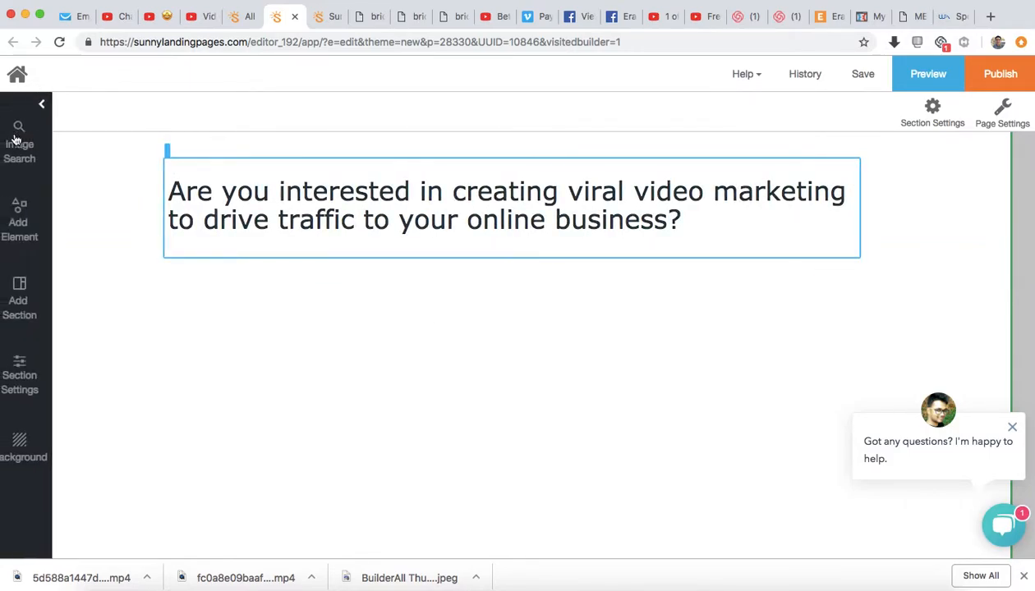
click(26, 227)
drag(162, 226, 227, 230)
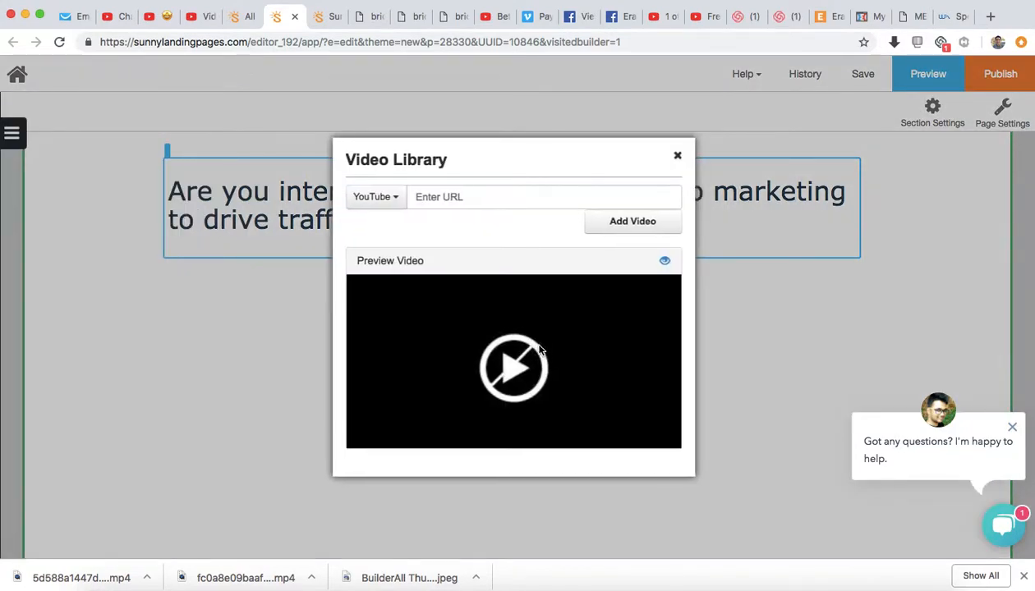
Switch to the YouTube video page in Safari and copy the video's share link.
key(super+Tab)
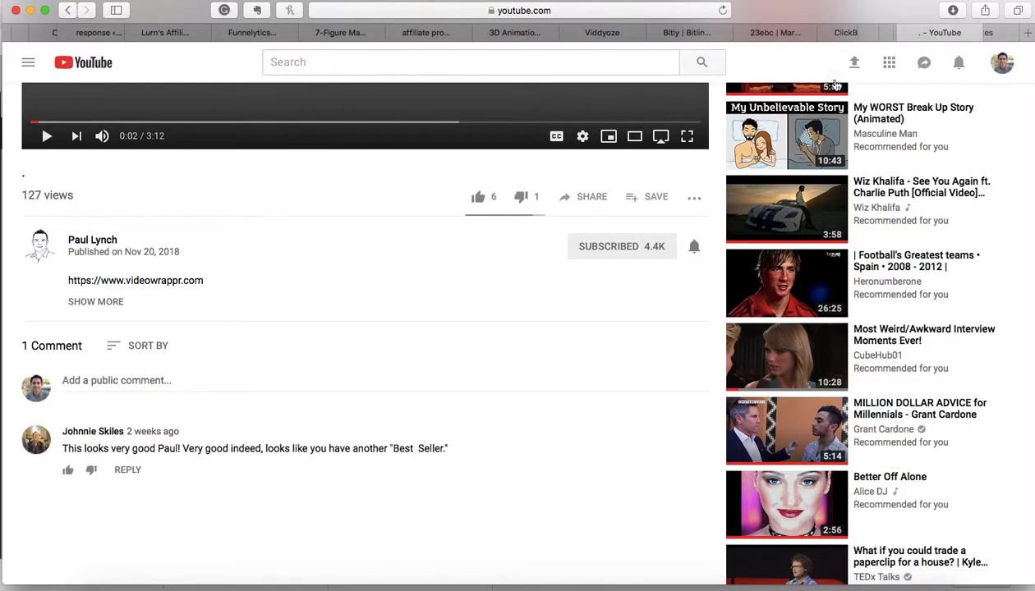
scroll(645, 168, up, 5)
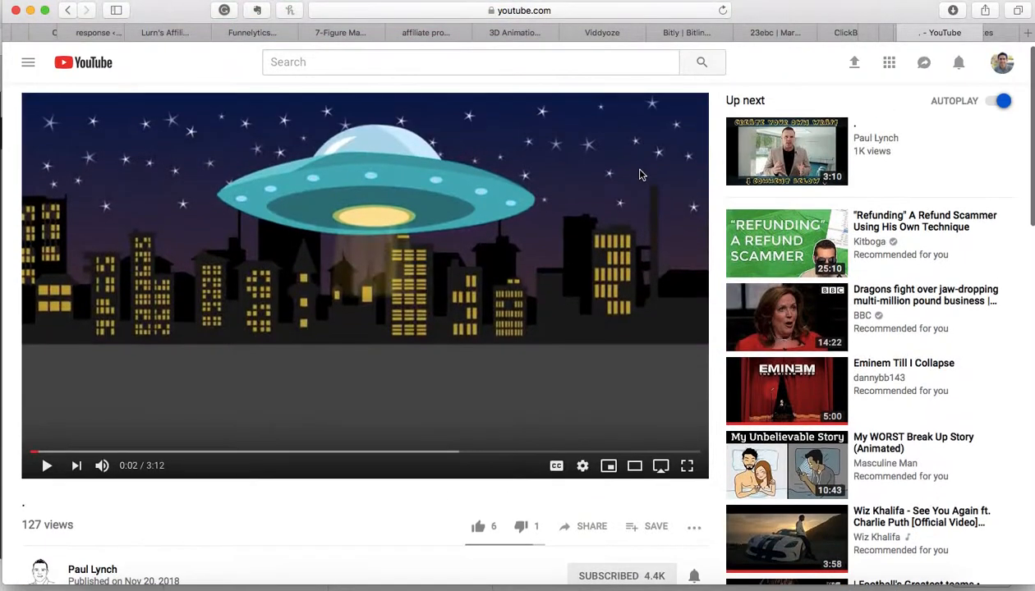
click(575, 534)
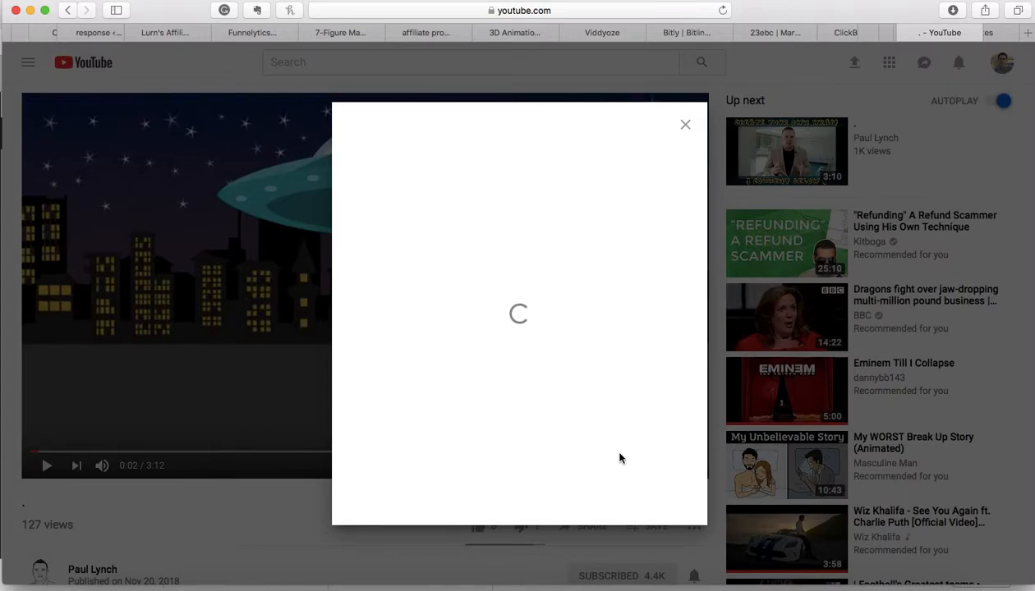
click(657, 434)
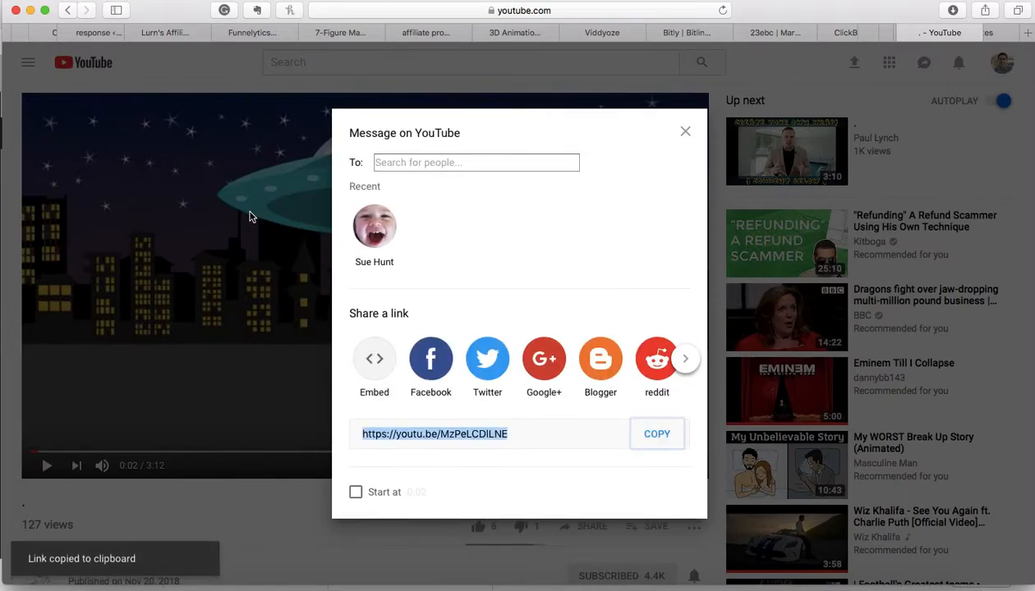
Return to the landing page editor and add the YouTube video using the copied link.
key(super+Tab)
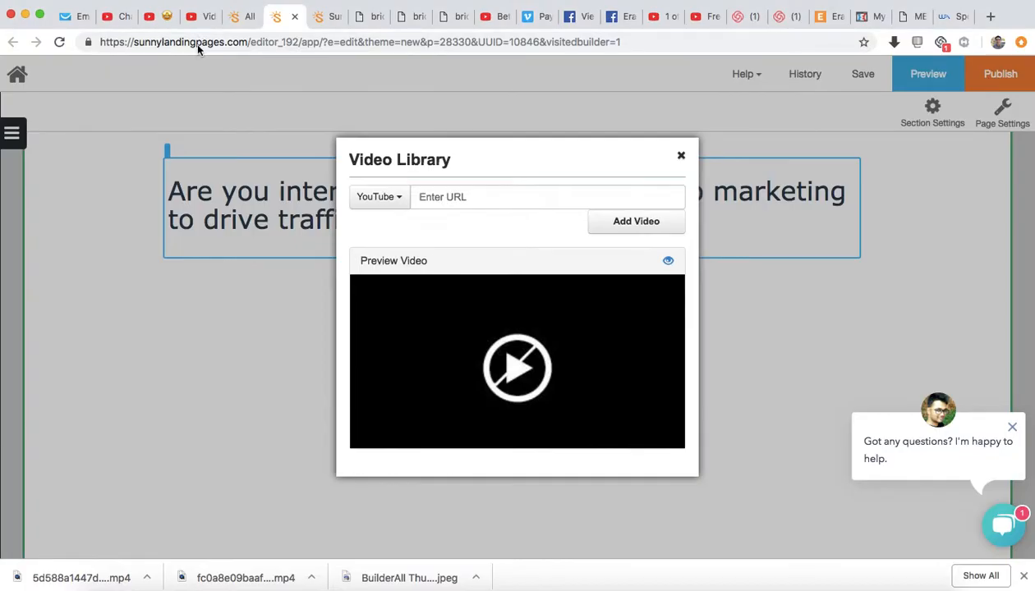
click(478, 197)
key(super+v)
click(649, 224)
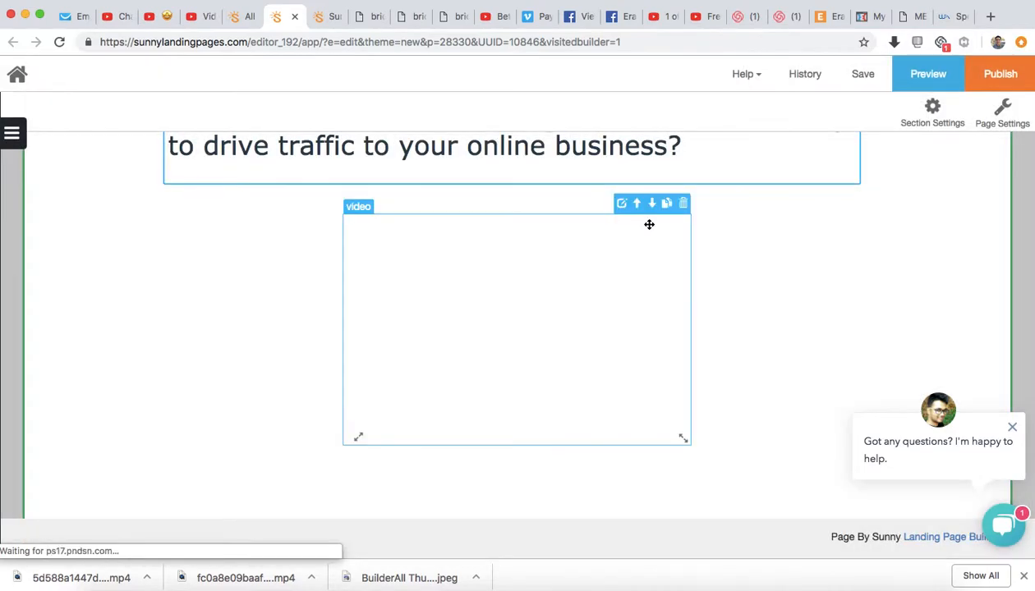
Enlarge the video on both sides to roughly match the headline box's width.
drag(353, 443, 153, 507)
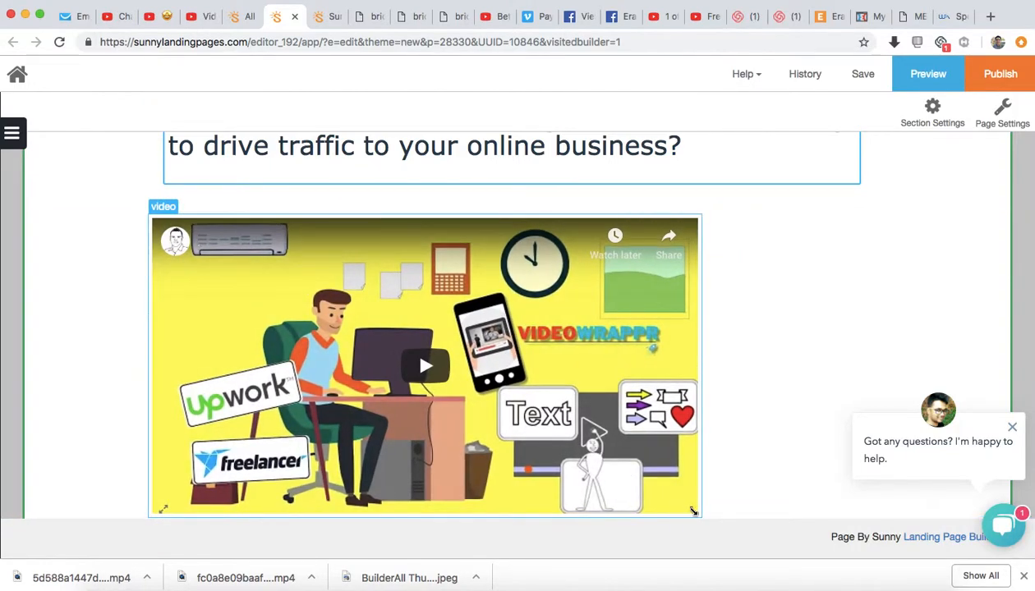
drag(698, 511, 855, 560)
scroll(596, 392, down, 2)
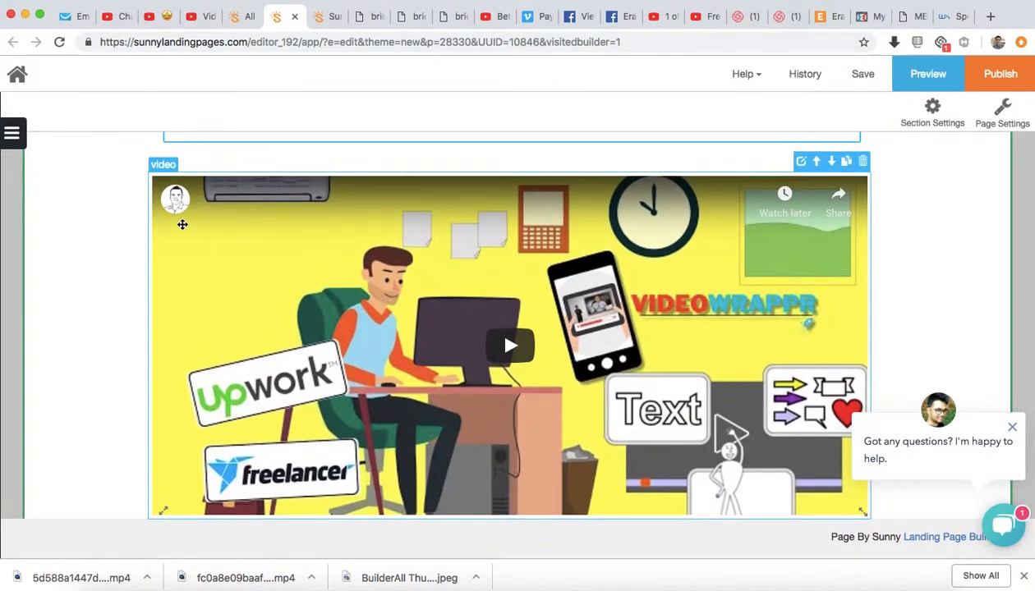
Add a button element below the video and dismiss the chat help message.
click(23, 139)
click(32, 220)
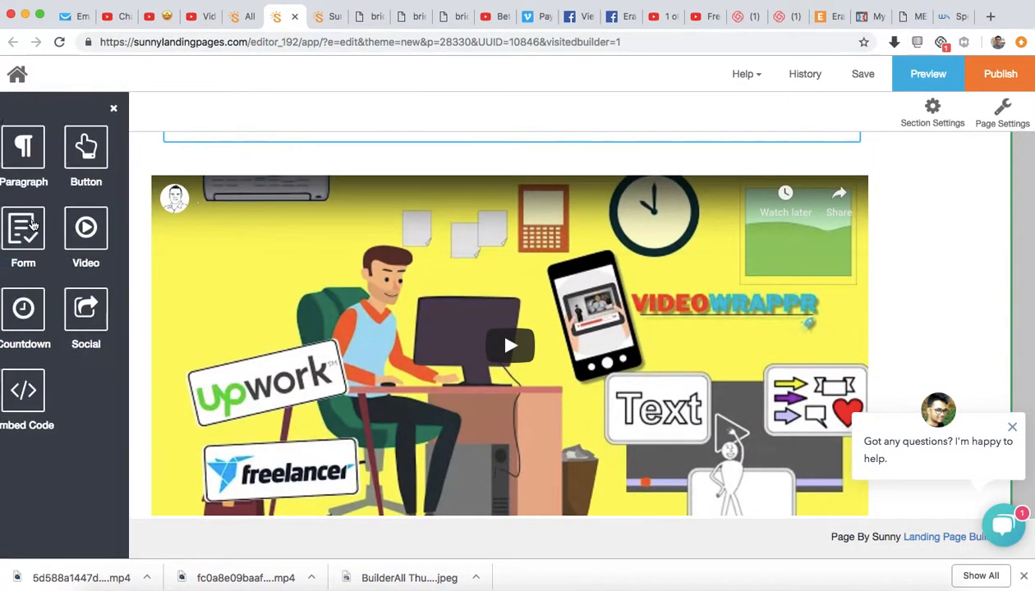
click(222, 152)
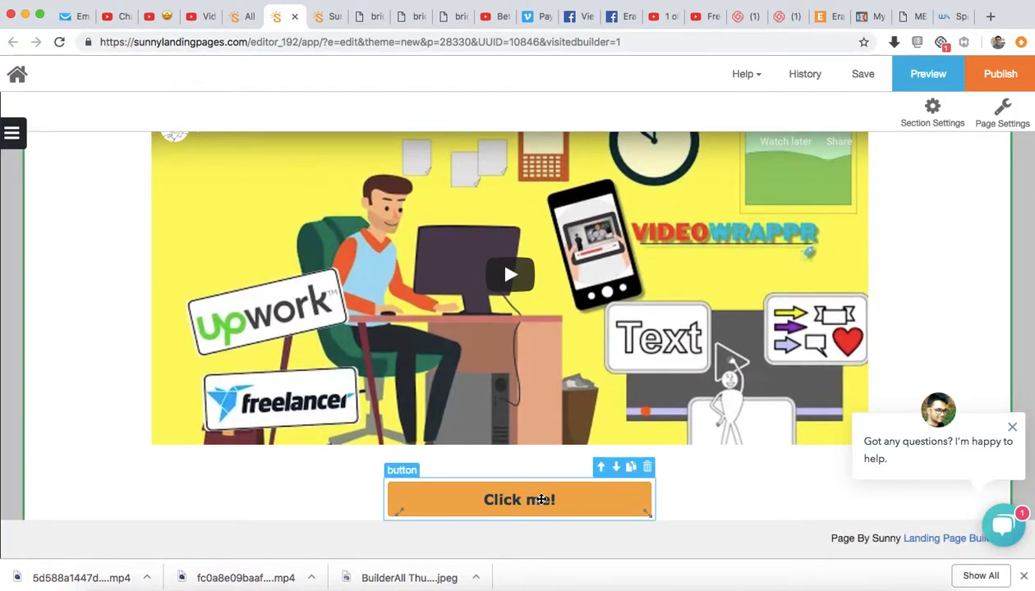
click(1013, 430)
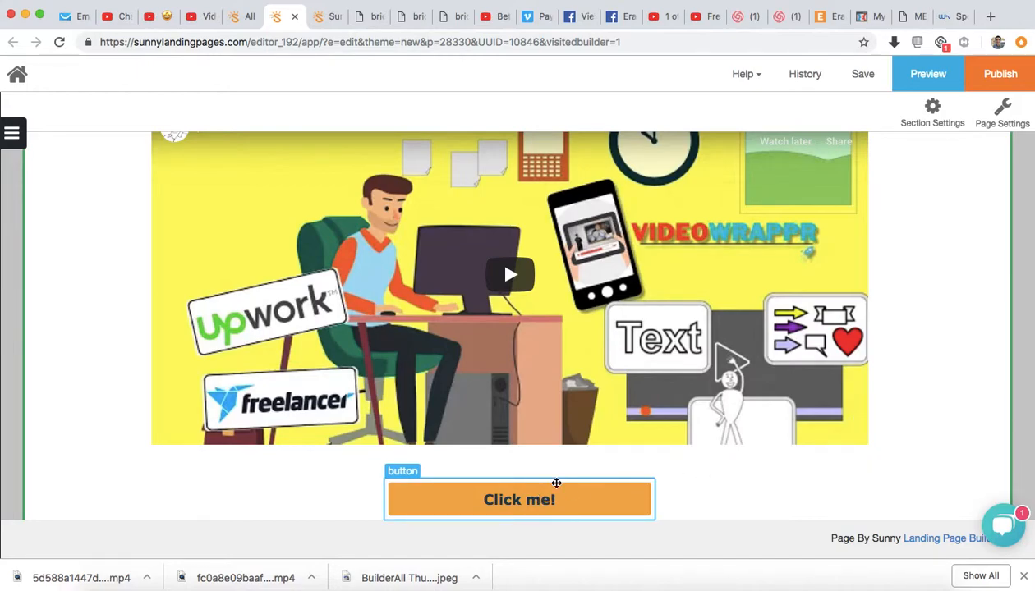
Set the new button's text to "Check out Video Wrappr".
click(544, 498)
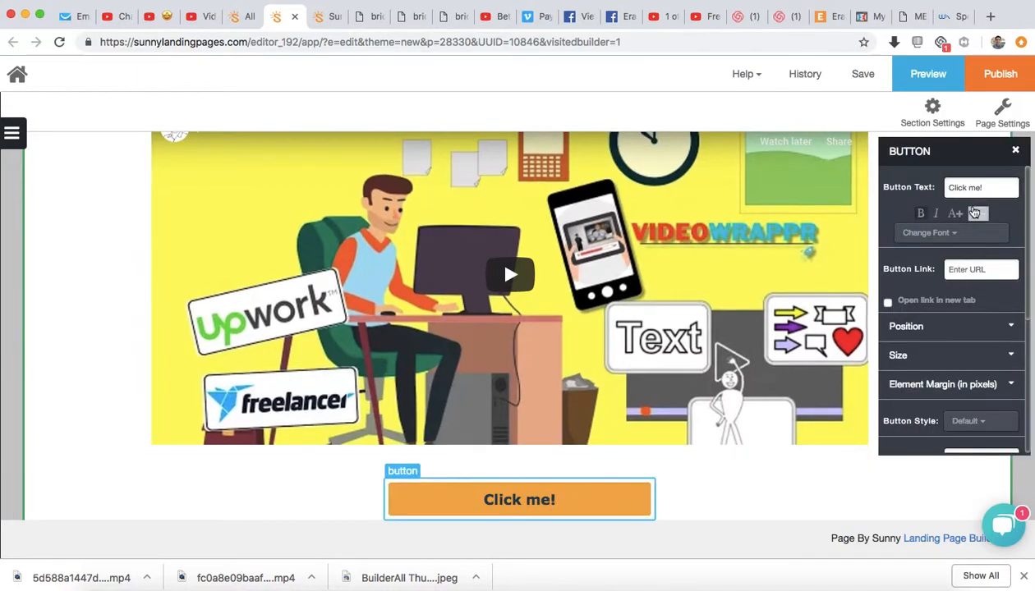
triple_click(981, 188)
text(Check ou)
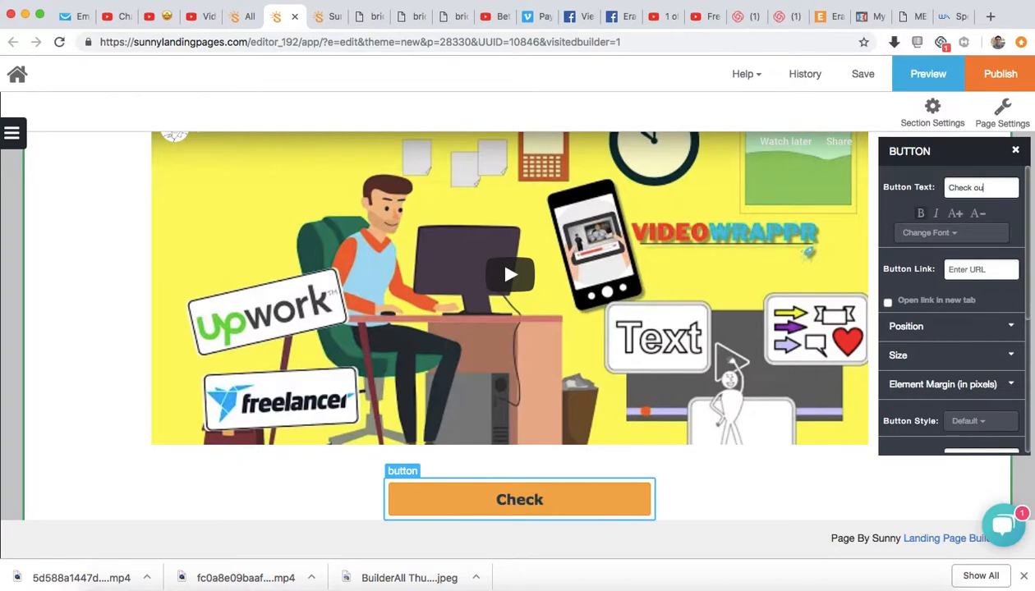
text(t )
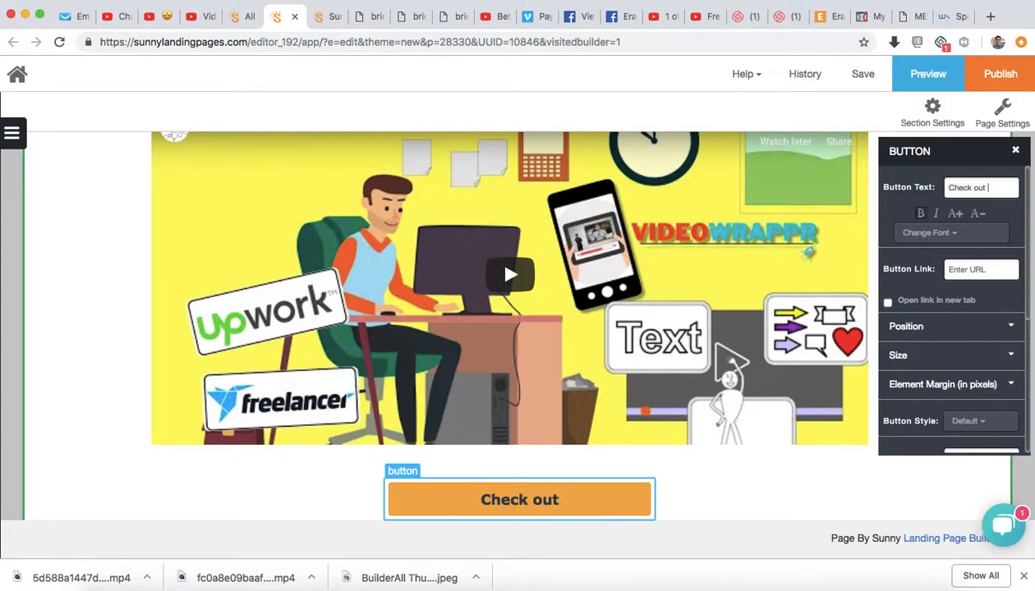
text(Video W)
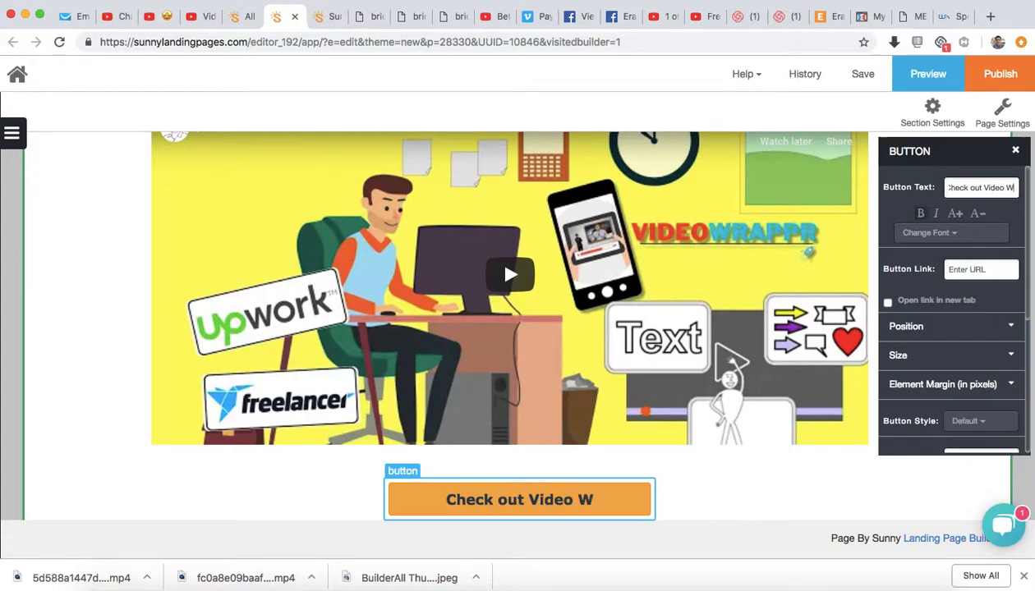
text(rappr)
key(Up)
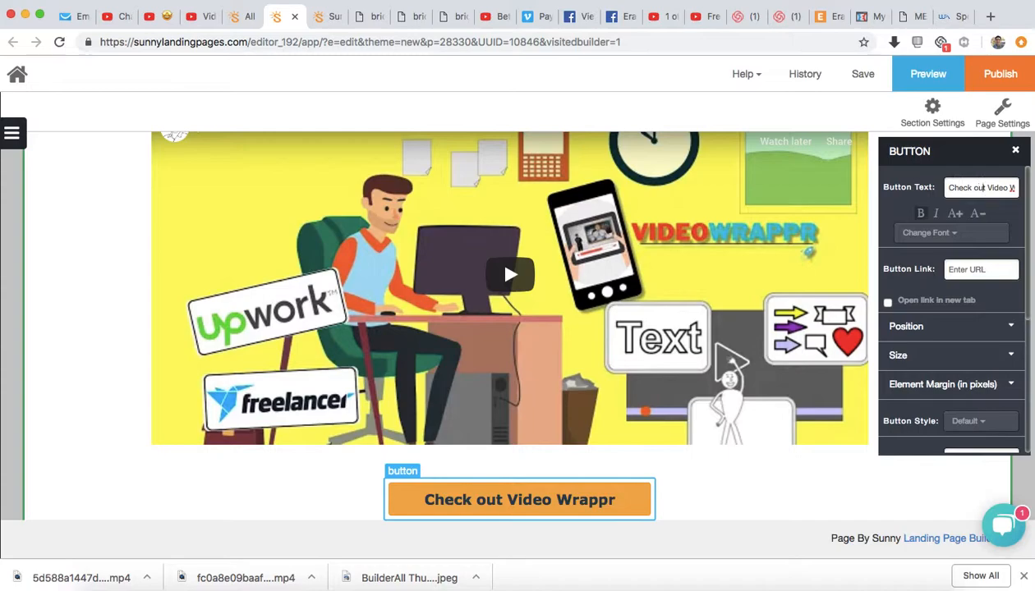
Replace "Check out" in the button text with "Get your own", keeping "Video Wrappr".
key(BackSpace)
key(BackSpace)
key(BackSpace)
key(BackSpace)
key(BackSpace)
key(BackSpace)
key(BackSpace)
key(BackSpace)
key(BackSpace)
text(Get your own)
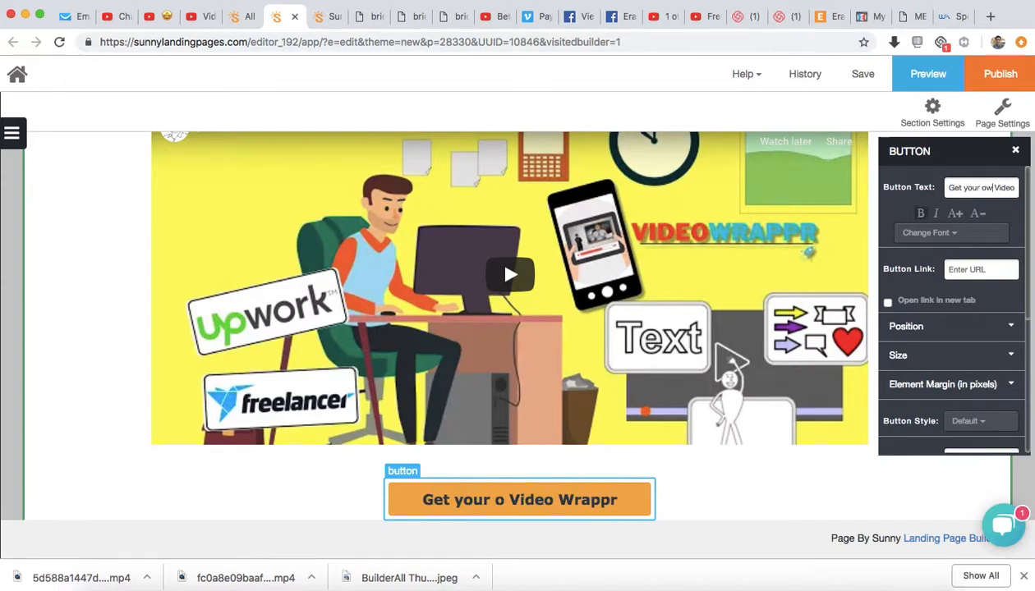
key(Down)
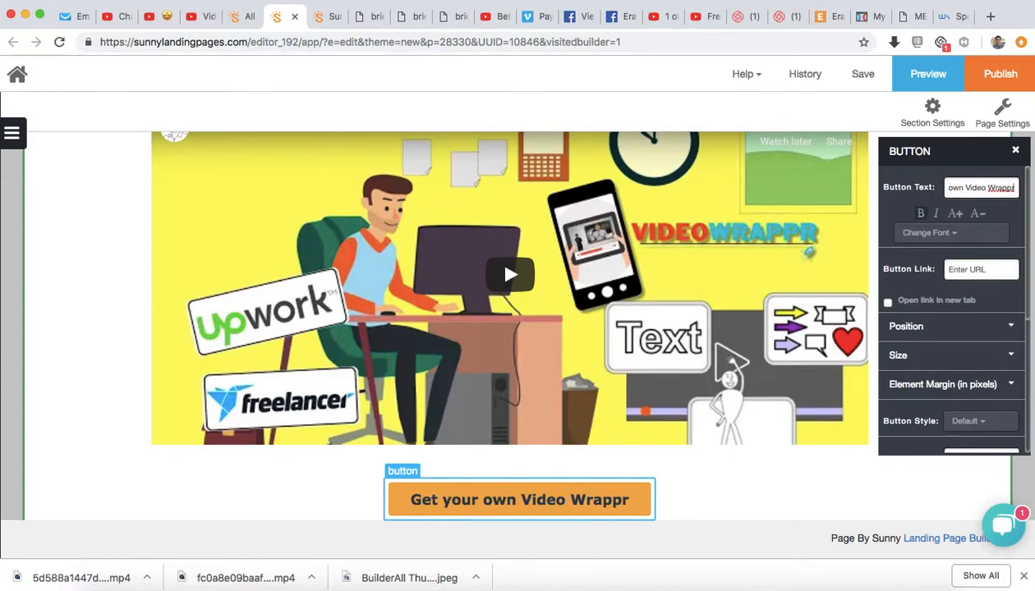
text(while)
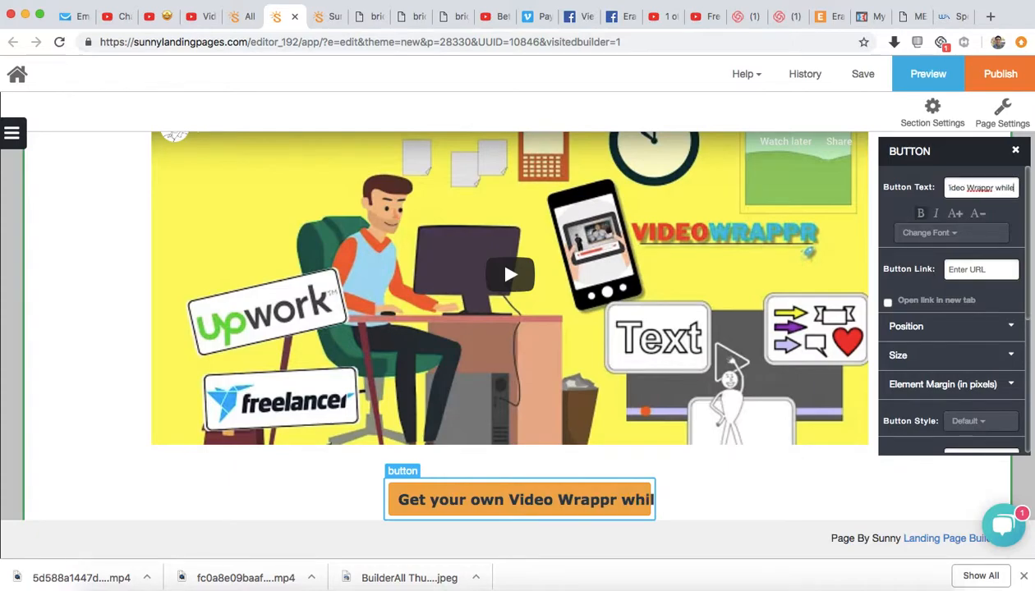
key(BackSpace)
key(BackSpace)
key(BackSpace)
key(BackSpace)
key(BackSpace)
key(BackSpace)
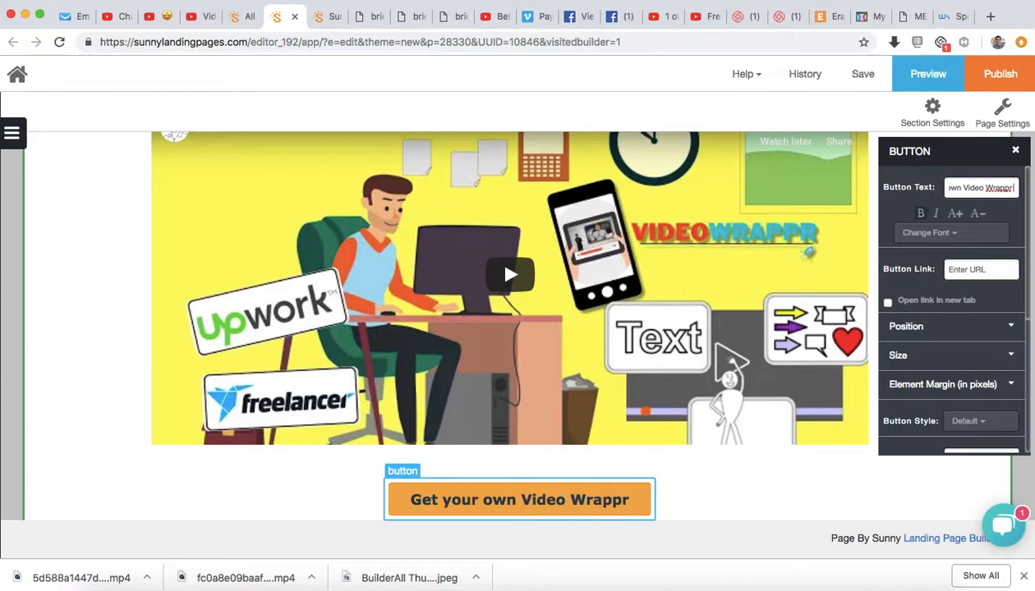
key(BackSpace)
Add a paragraph element to the landing page.
click(22, 143)
click(25, 221)
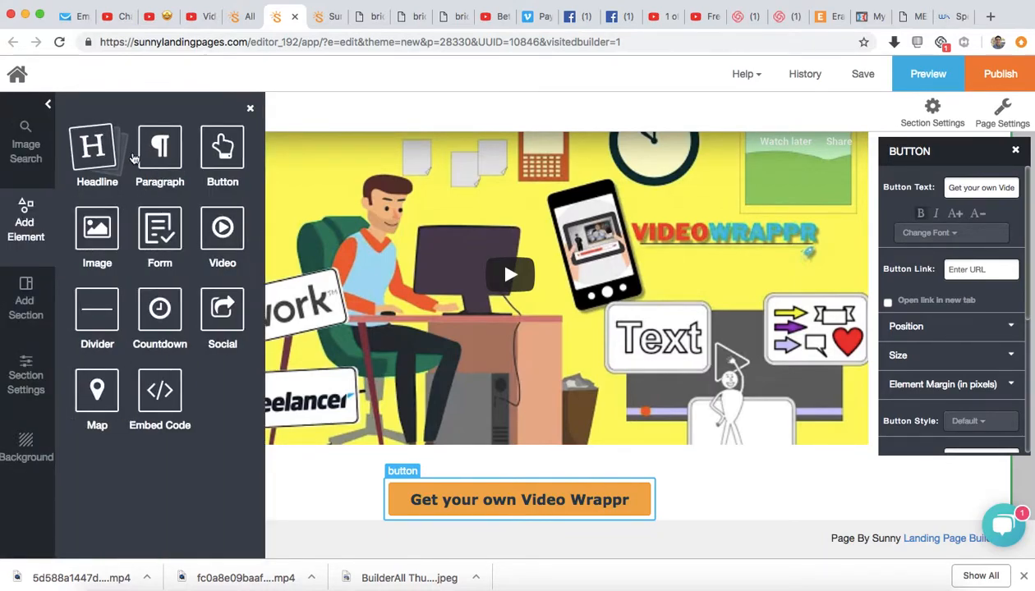
click(157, 162)
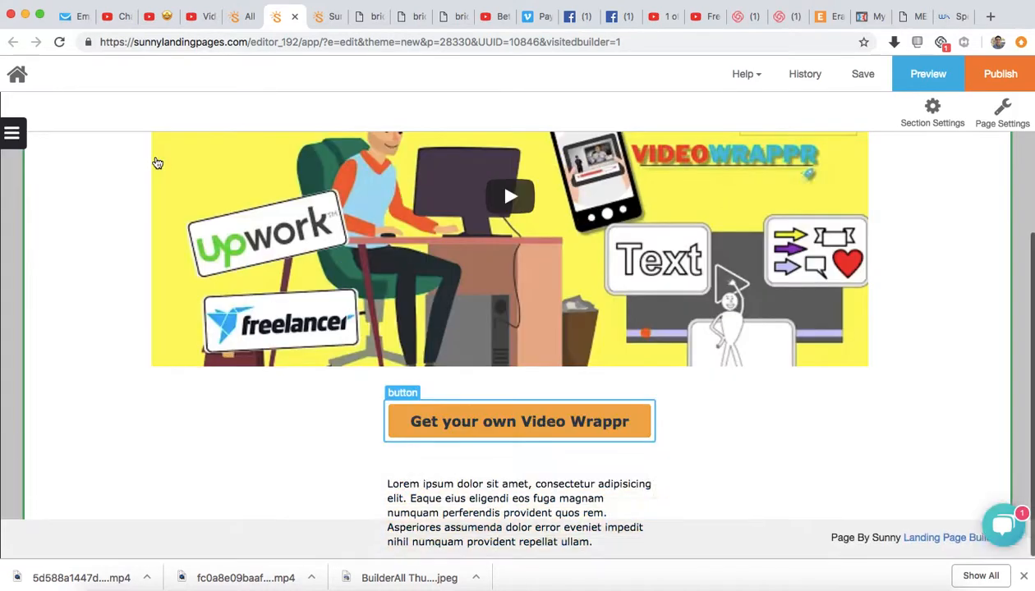
Place the paragraph between the video and the button and widen it on both sides to roughly the video's width.
drag(493, 498, 492, 393)
drag(504, 434, 489, 559)
scroll(310, 446, down, 1)
drag(397, 423, 421, 543)
drag(492, 455, 492, 403)
drag(400, 456, 157, 464)
drag(654, 466, 873, 468)
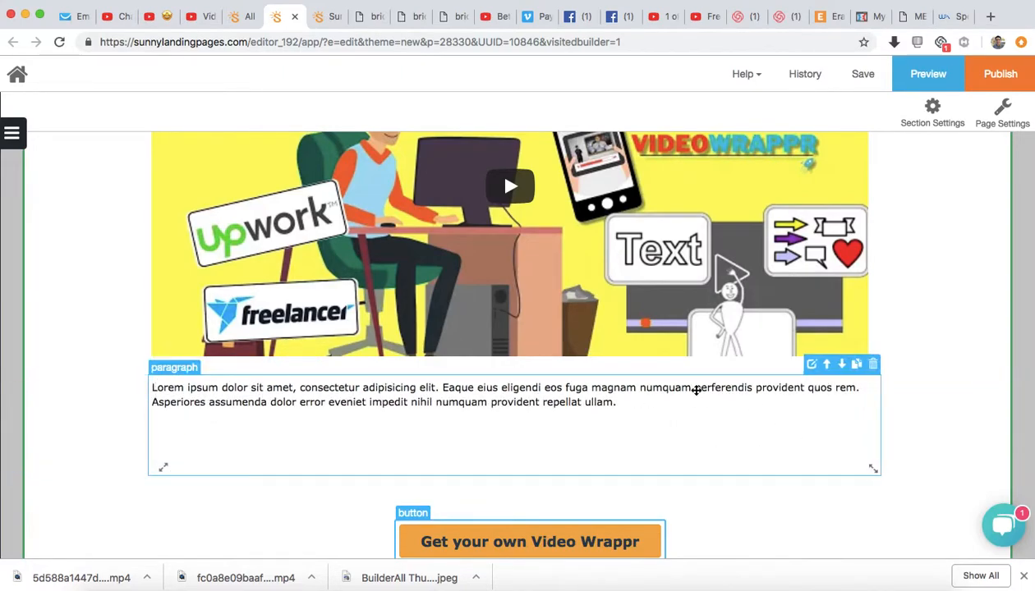
Replace the placeholder with "By getting your very own Video Wrappr using my link below, I will give you the following as bonuses:" and start "(1) Use promo code".
click(645, 404)
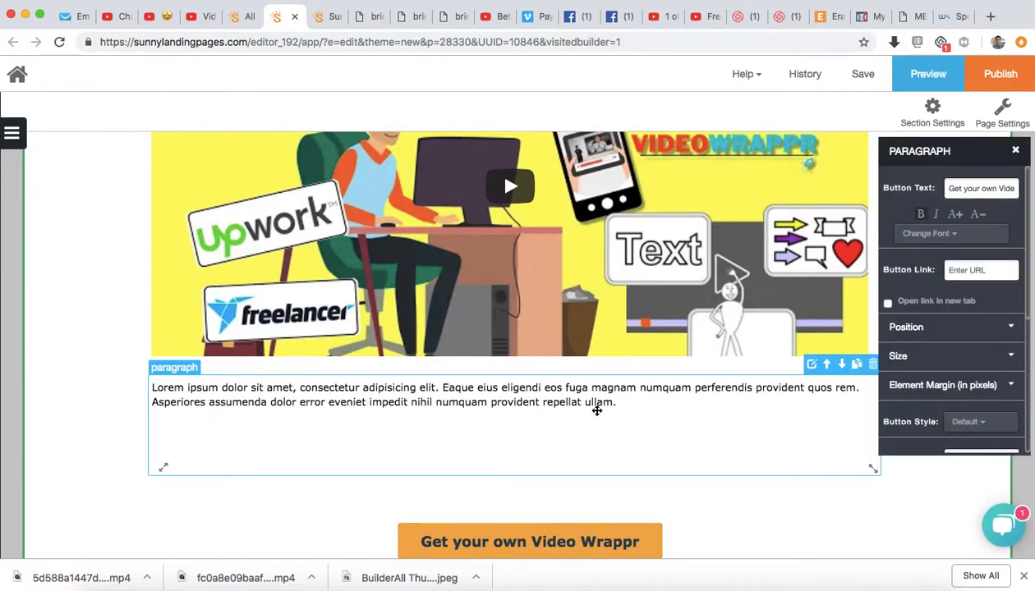
click(641, 397)
triple_click(643, 397)
text(B)
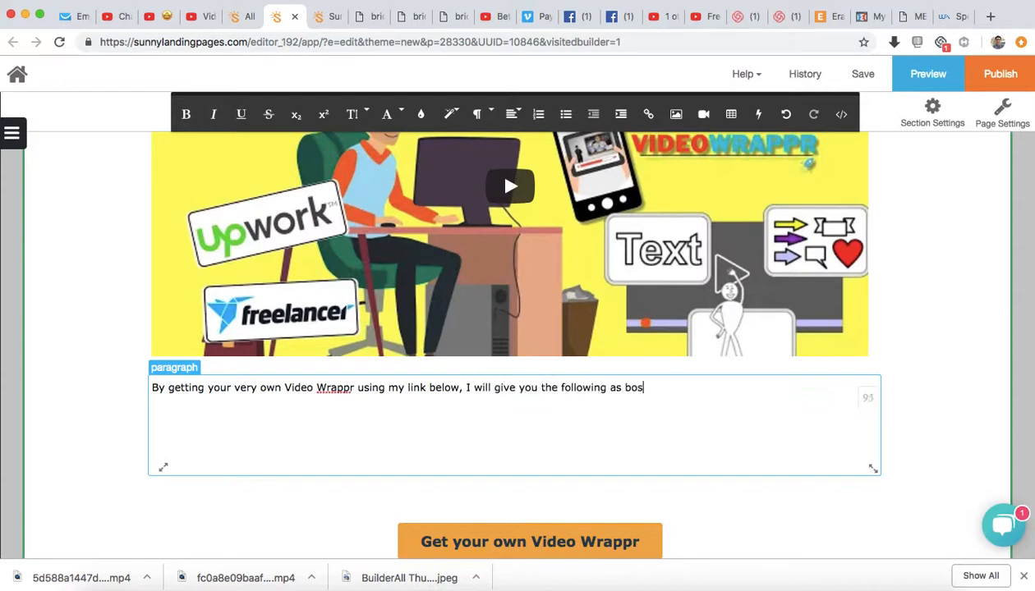
key(Return)
text(1()
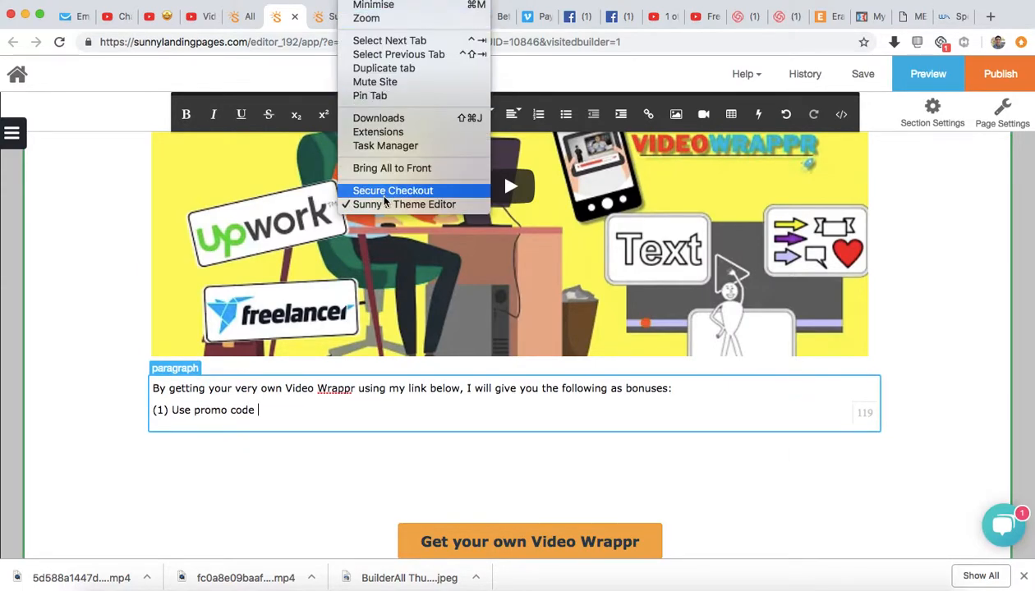
Switch to the Secure Checkout window and try applying the coupon code "save10" to the VideoWrappr Lite order.
click(383, 190)
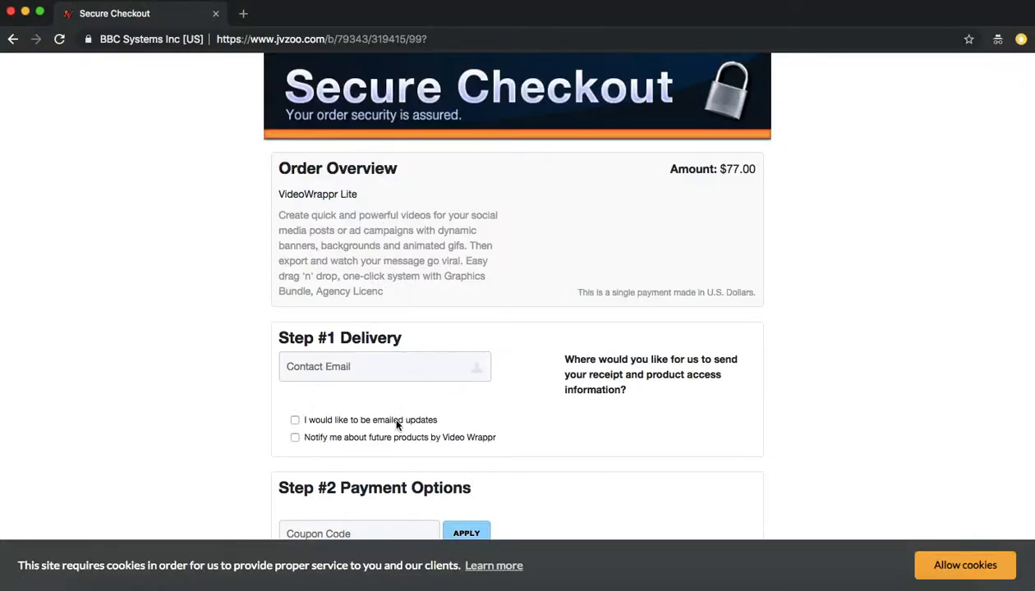
scroll(397, 424, down, 2)
click(387, 376)
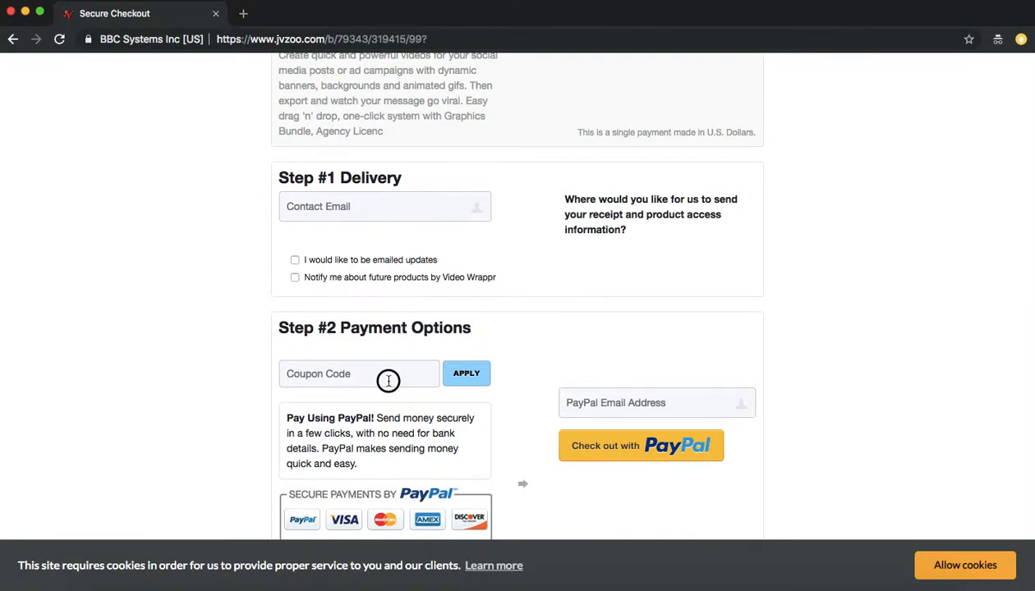
text(save1)
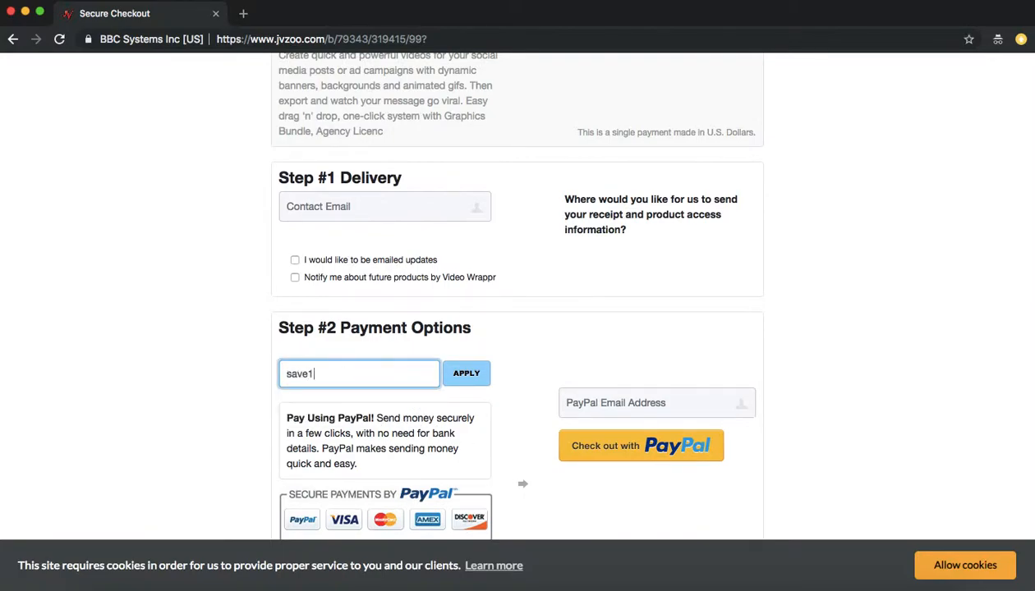
text(0)
click(465, 379)
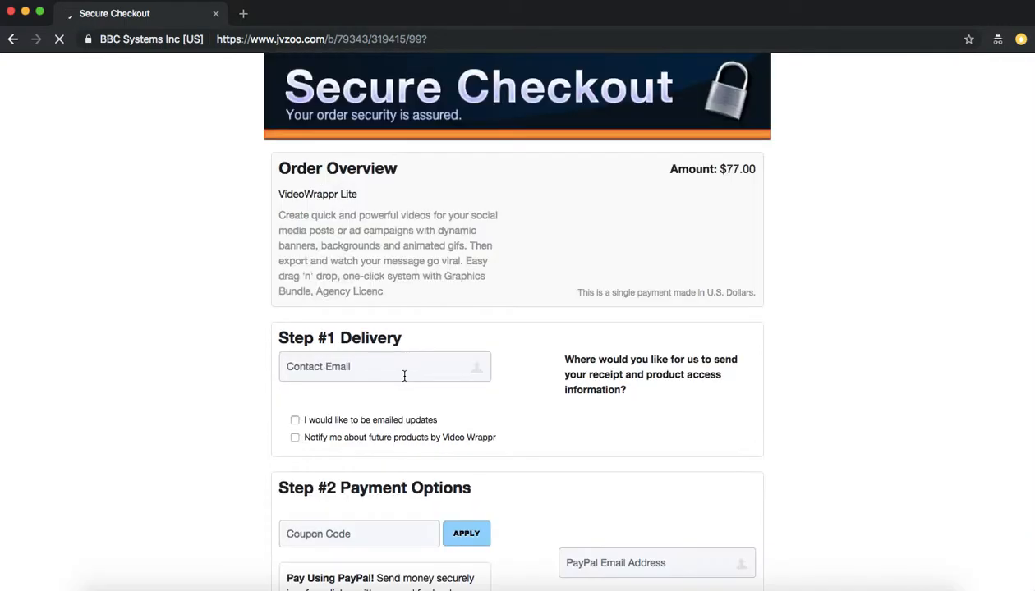
Apply the coupon code "SAVE10" in the payment options and check the order amount in the overview.
scroll(404, 376, down, 5)
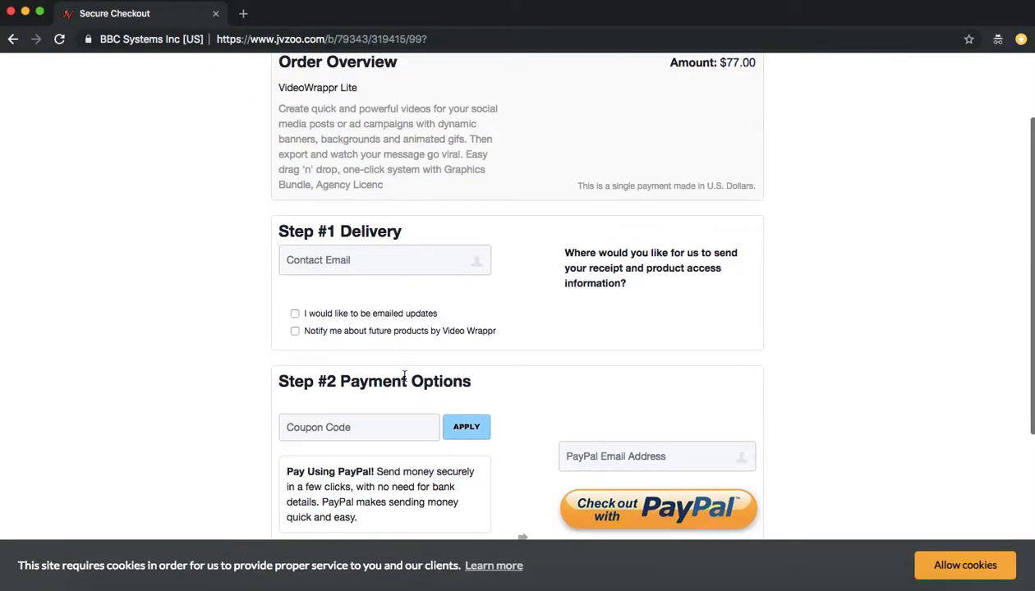
scroll(404, 376, down, 2)
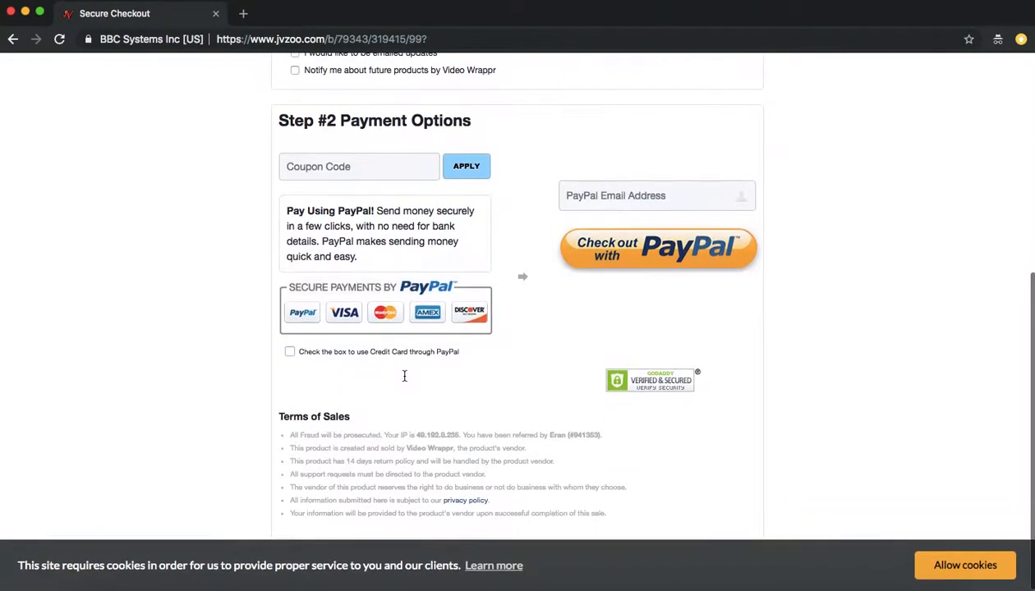
scroll(404, 376, up, 5)
scroll(404, 375, down, 5)
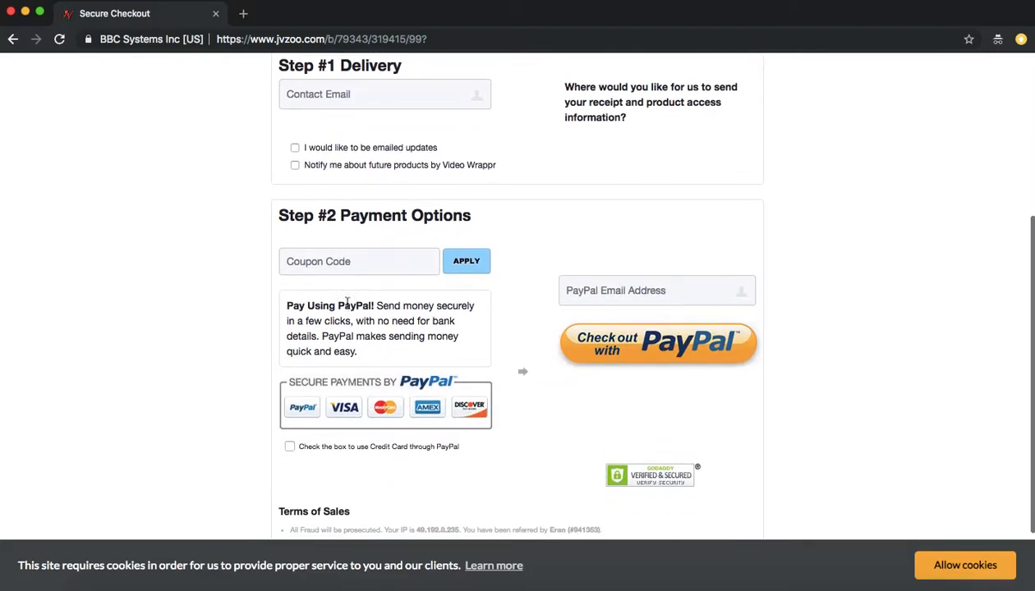
click(326, 261)
text(10save)
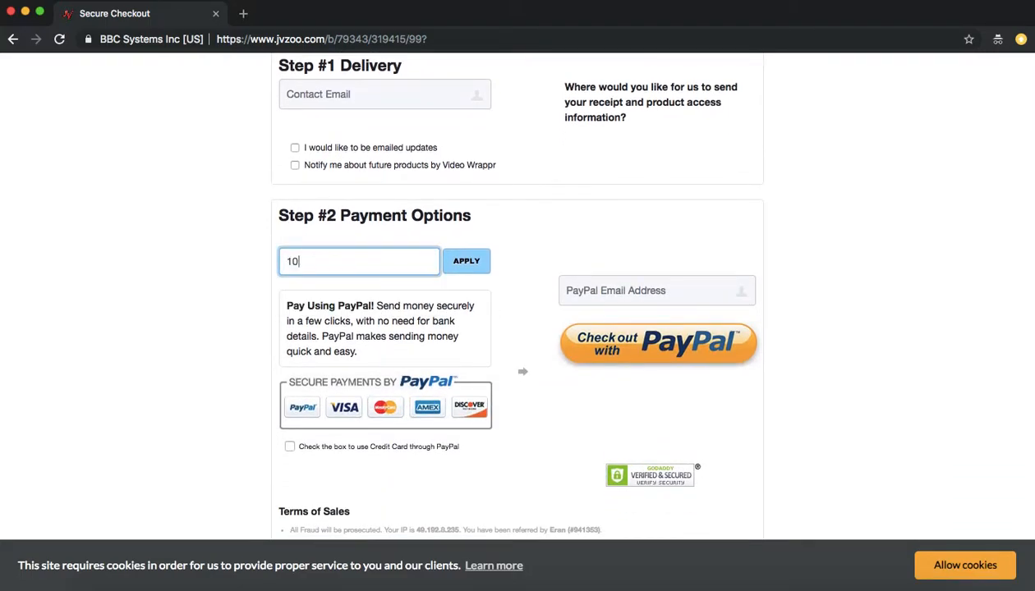
double_click(433, 254)
text(save10)
key(BackSpace)
key(BackSpace)
key(super+a)
text(SAVE1)
click(476, 261)
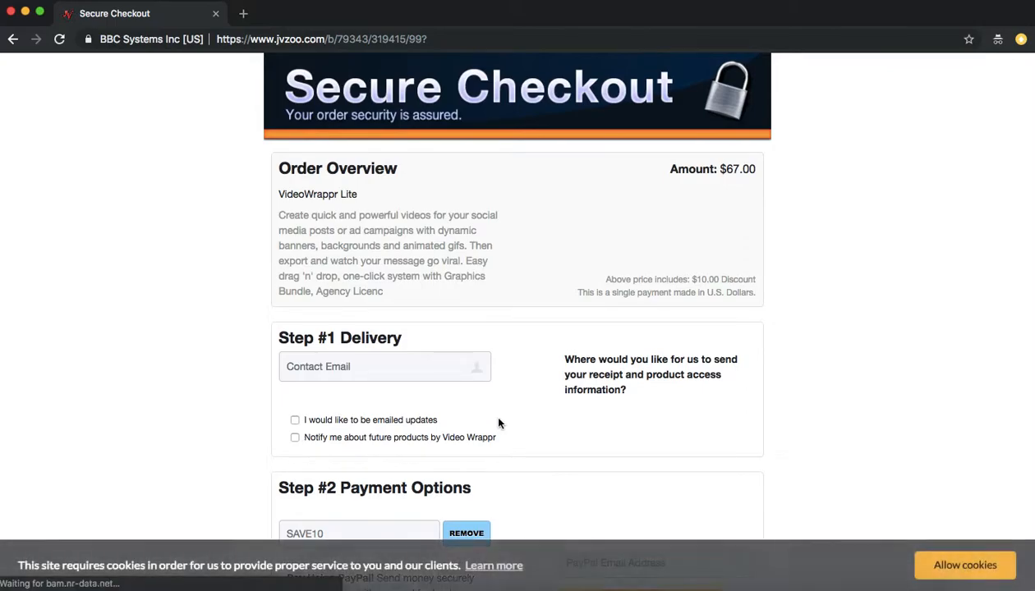
scroll(499, 424, down, 3)
scroll(499, 424, up, 2)
scroll(498, 423, up, 3)
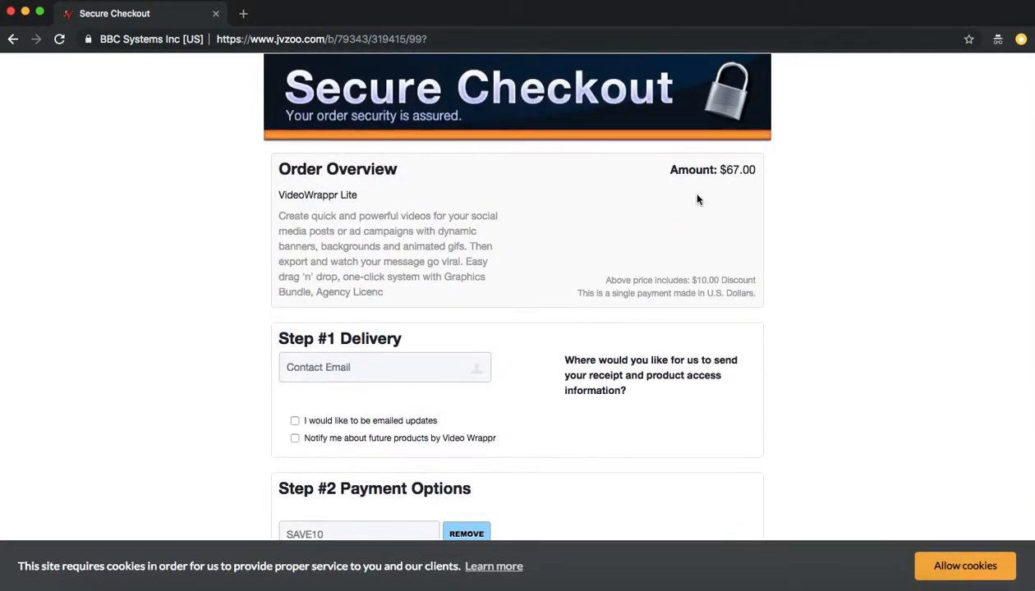
scroll(489, 272, down, 5)
scroll(489, 272, down, 1)
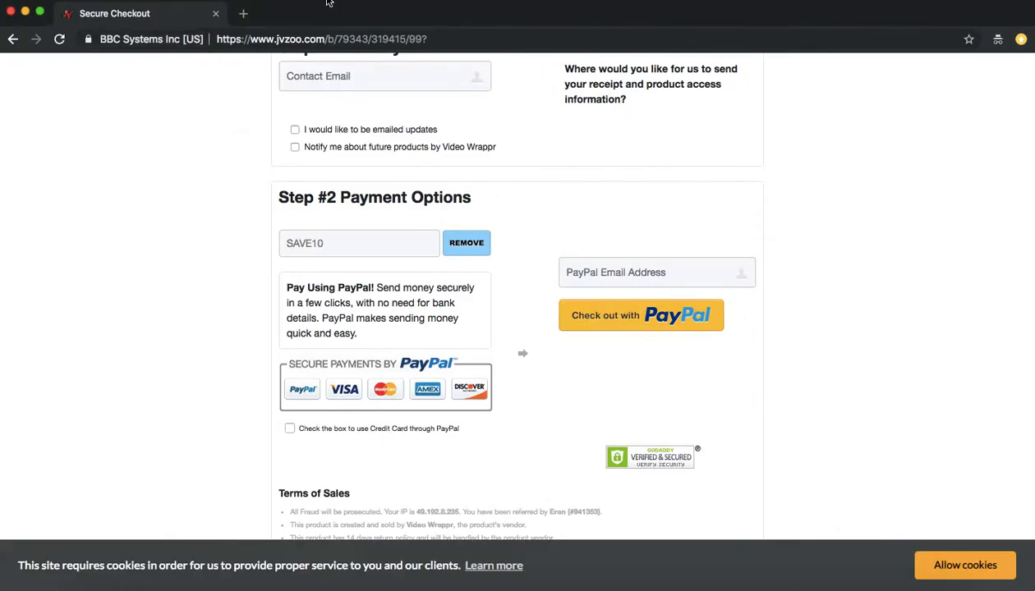
Return to the landing page editor and complete the first bonus line with "'SAVE10' to get $10 discount just for using my link".
click(328, 1)
click(403, 204)
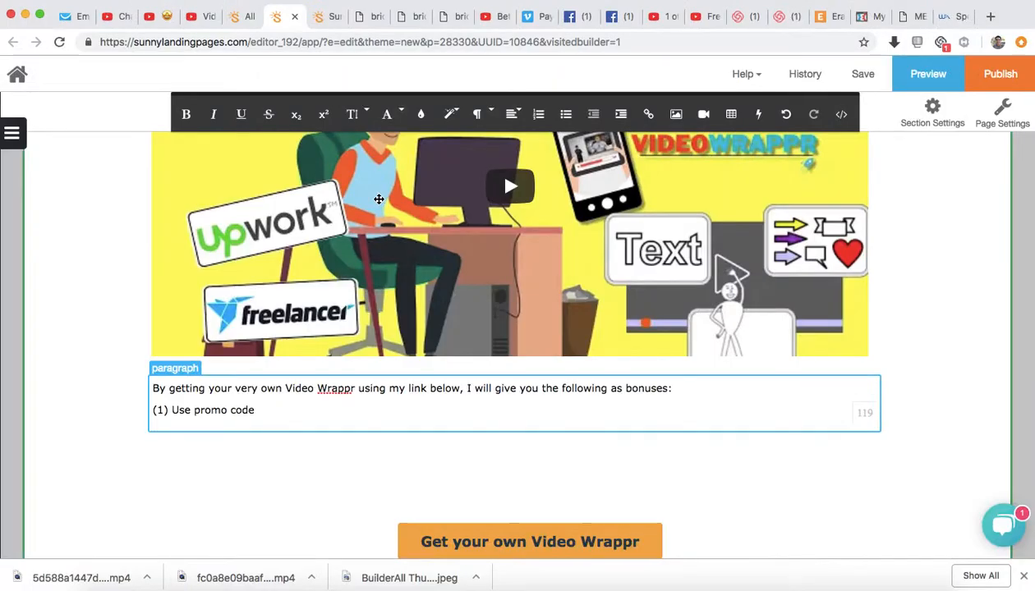
text('SAVE10)
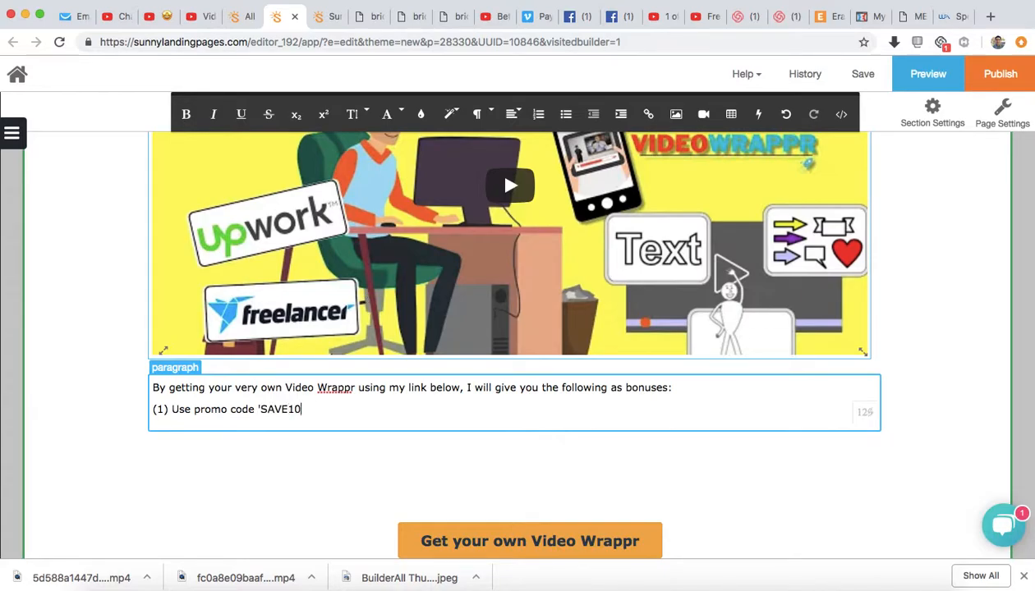
text(' to get $10 discount)
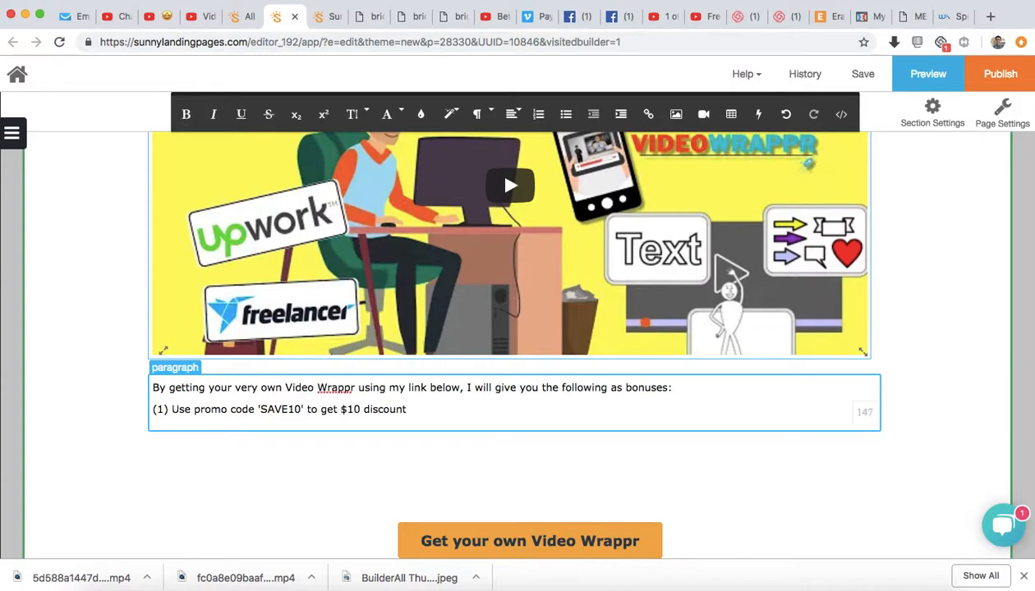
text( just for using my link )
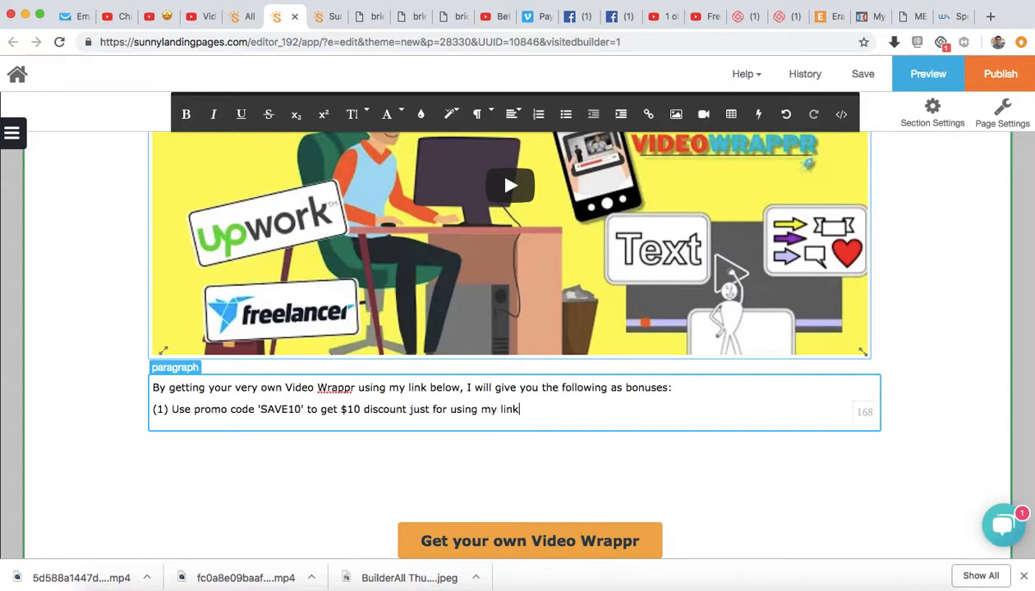
Add the line "(2) Qualify for a free 1-on-1 call about your business." and end the first bonus line with a period.
text((2) )
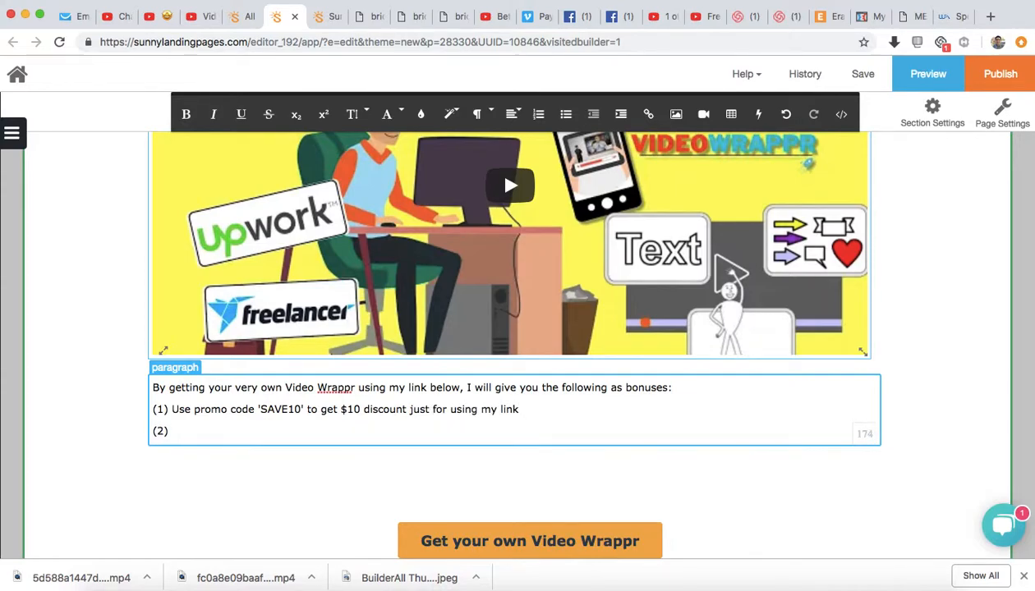
text(Qualify)
text(for a free)
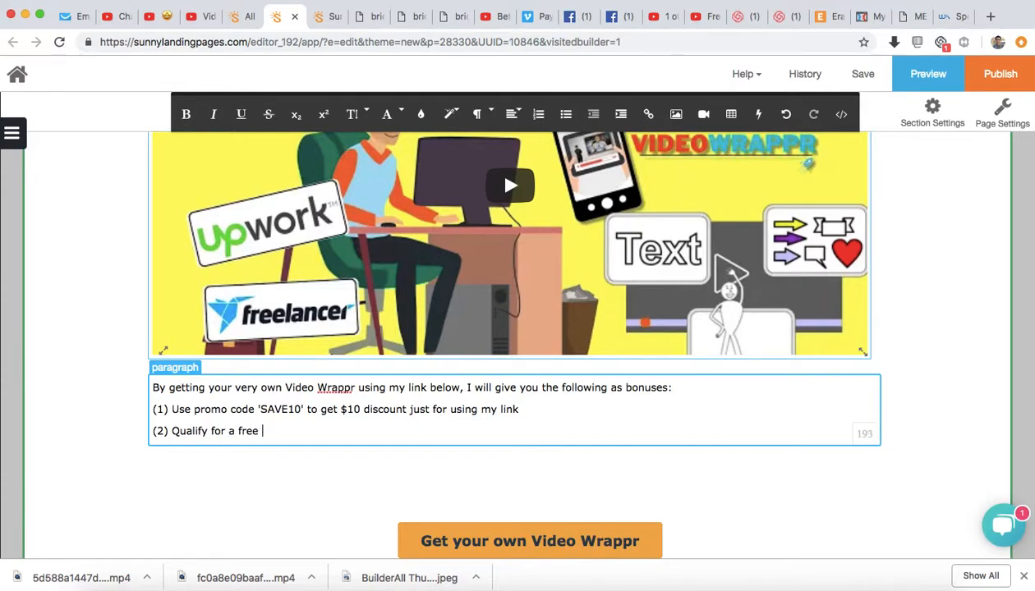
text( 1-on-1 call about your bus)
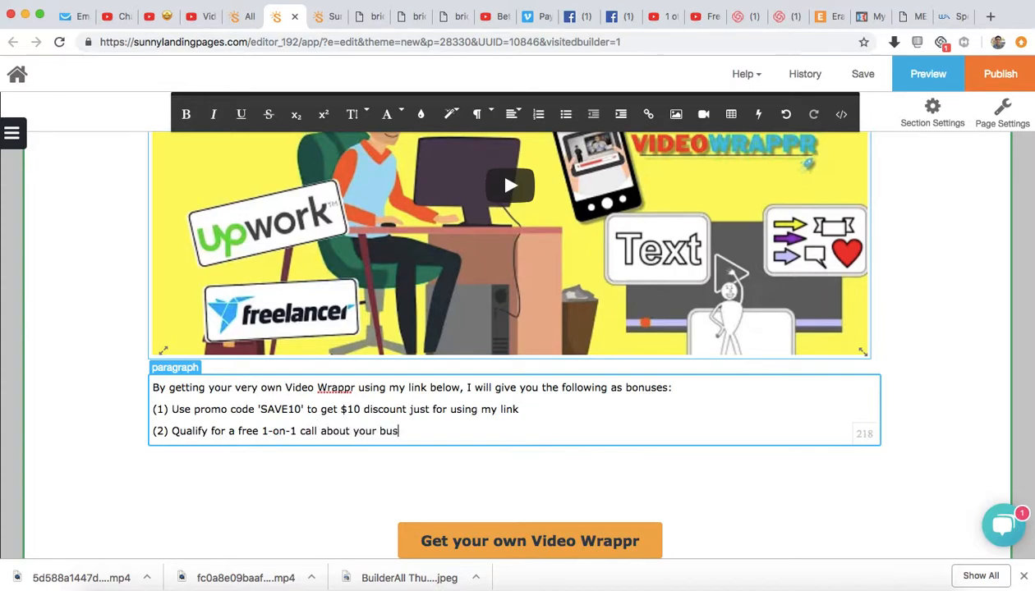
text(iness.)
click(537, 404)
text(.)
key(Return)
text((3) )
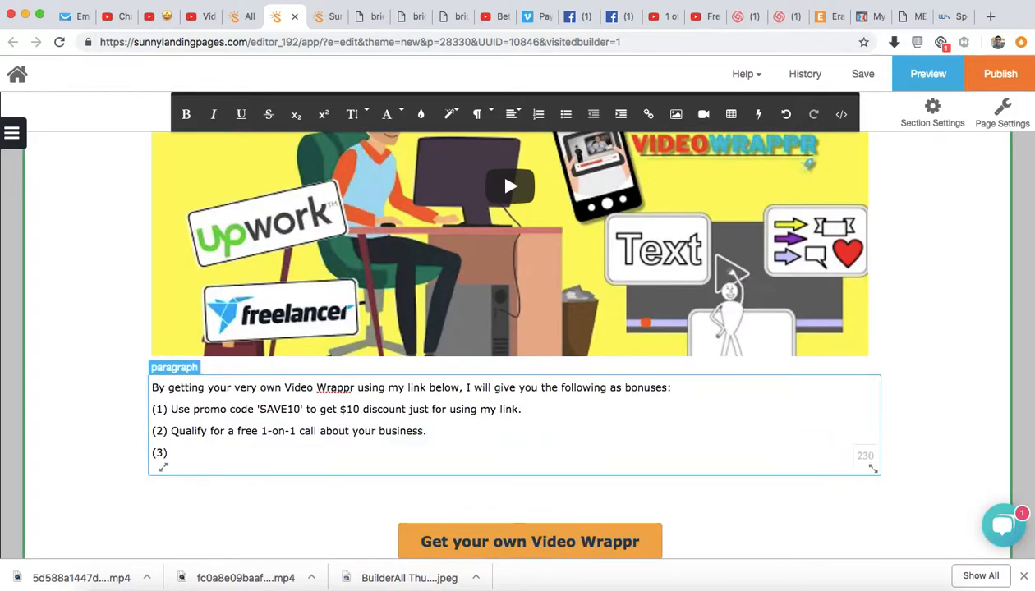
text(Fre)
text(e access to my course)
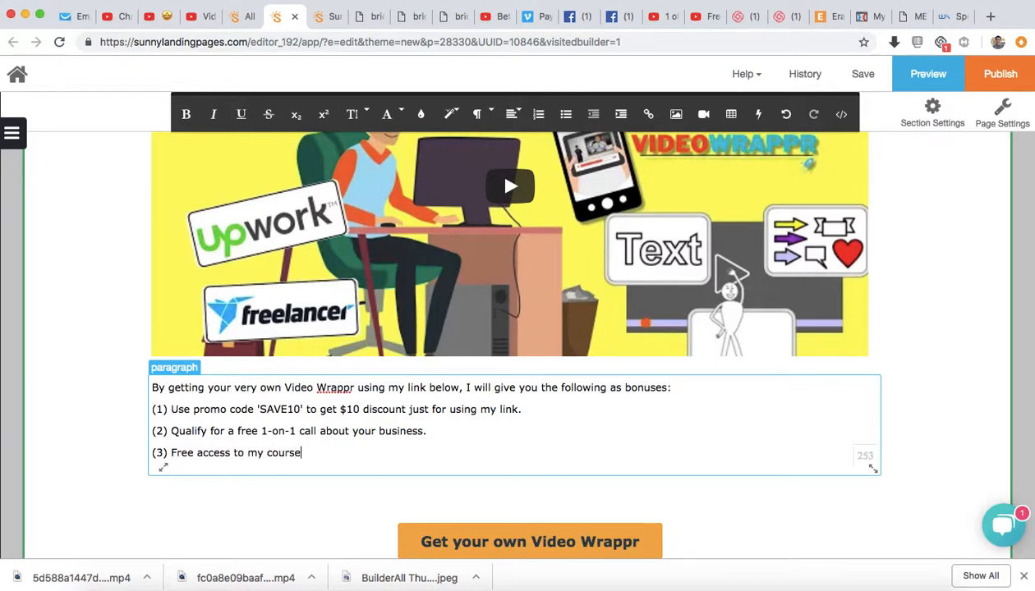
text( "How the online wor)
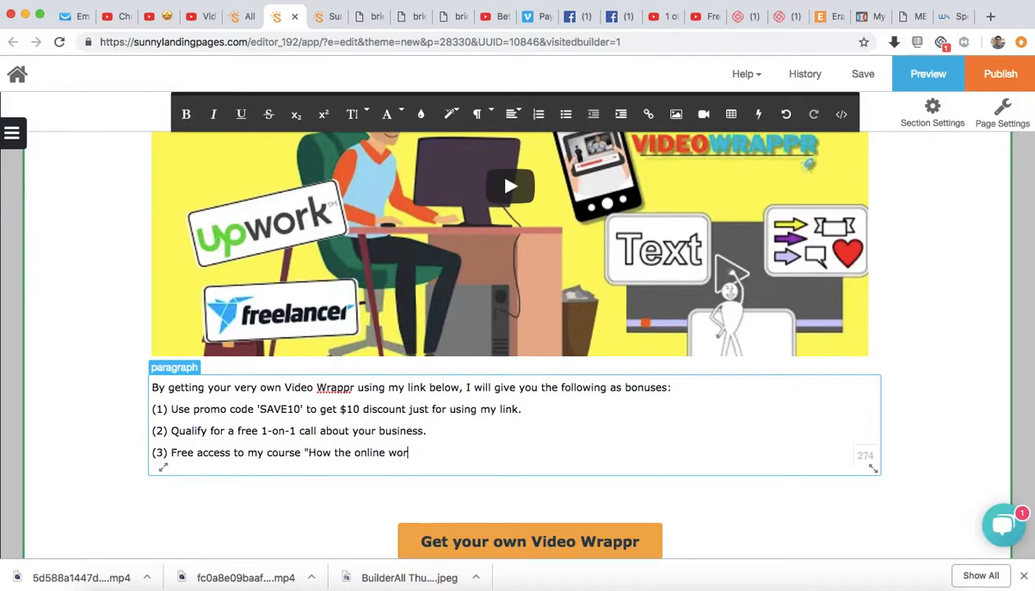
text(ld really works")
key(shift+Home)
key(BackSpace)
key(BackSpace)
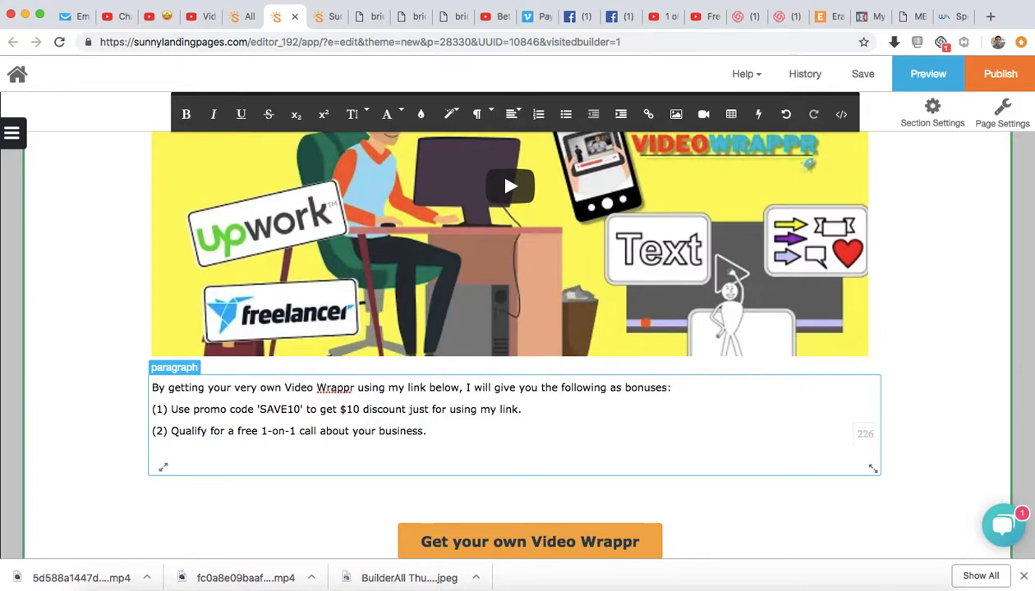
Extend the second bonus line with "and how you can use this tool to increase traffic." and set the whole paragraph's font size to 18.
text(and how you can use this to)
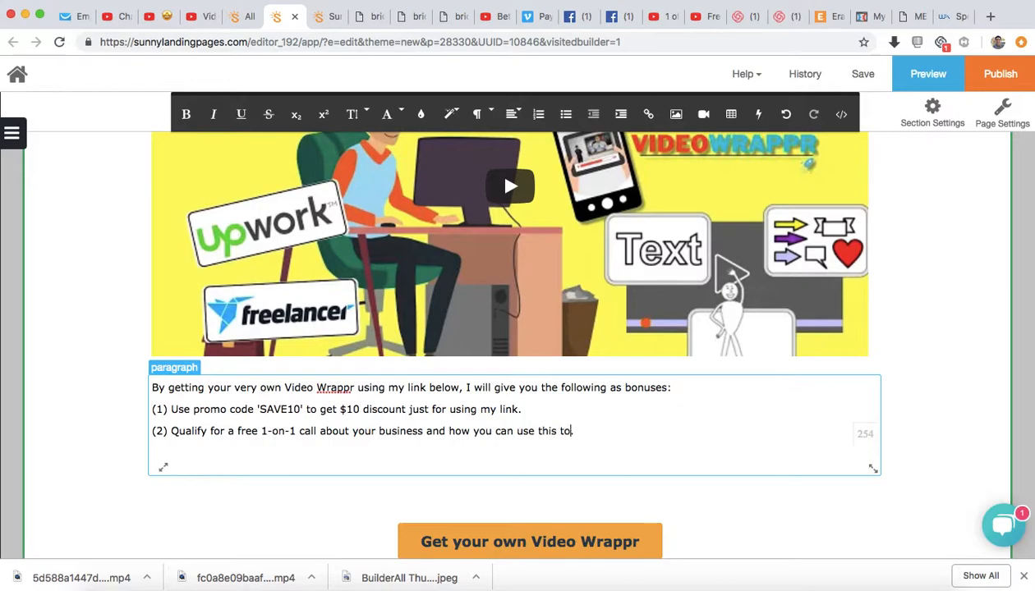
text(ol to increase traffic.)
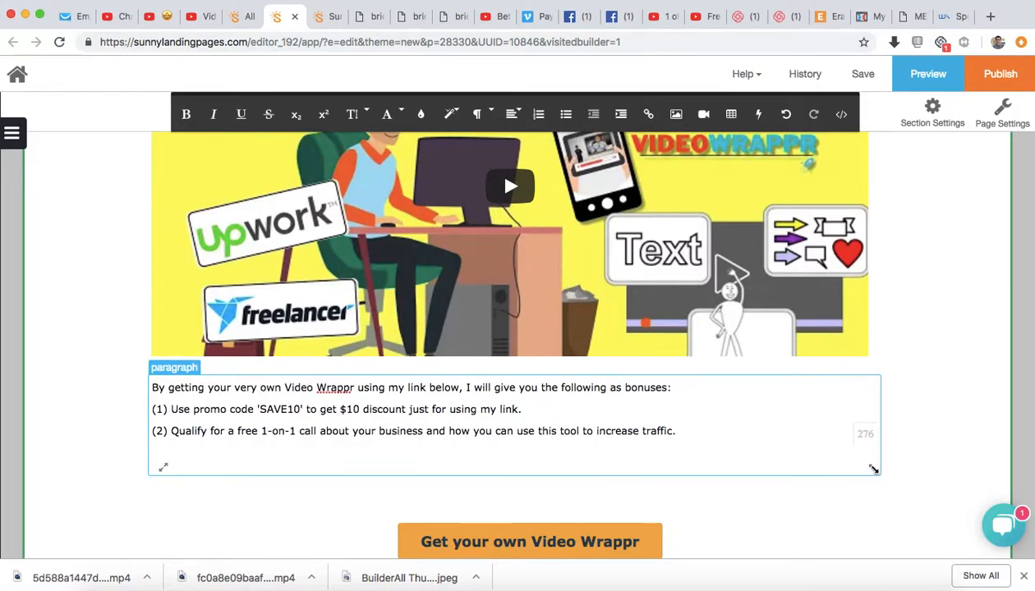
key(ctrl+a)
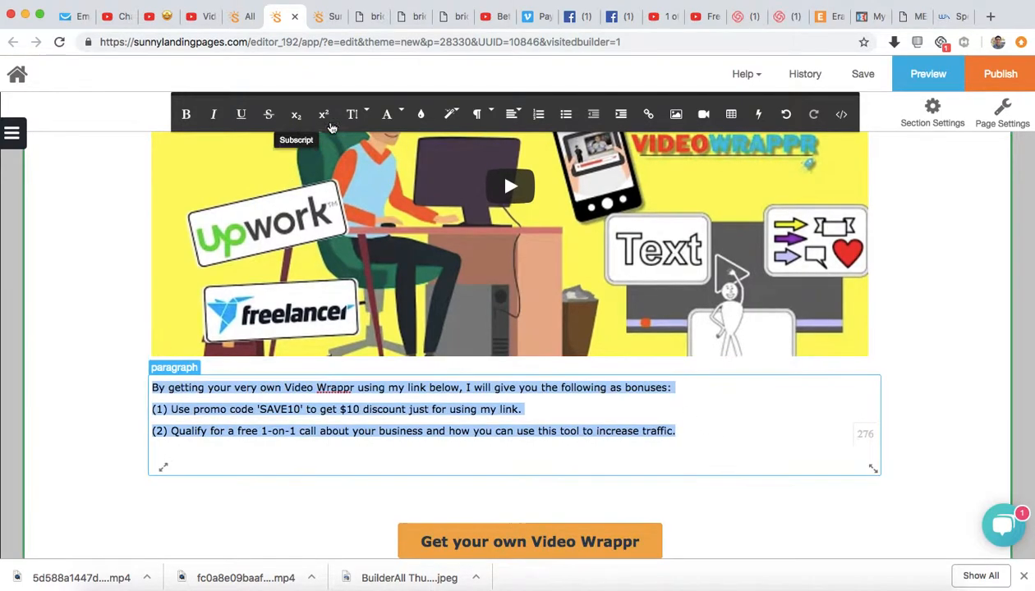
click(361, 112)
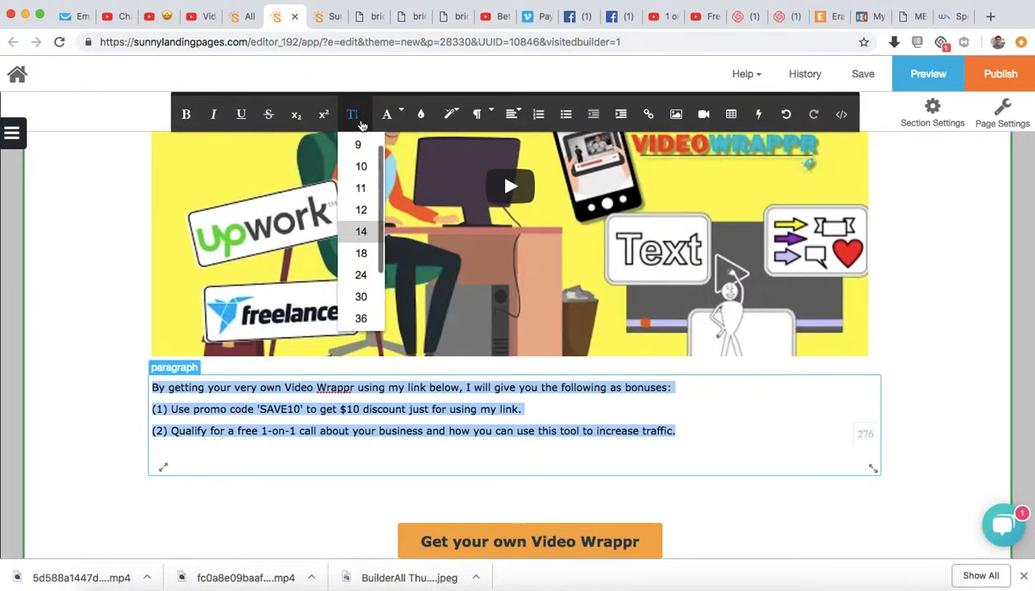
click(360, 255)
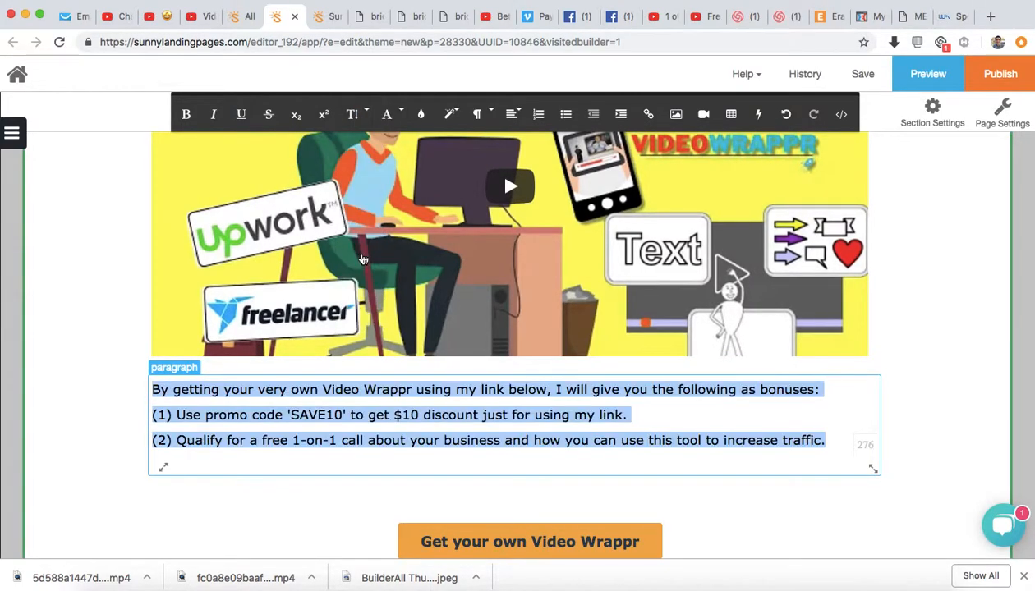
click(421, 509)
Switch to the JVZoo product search in Safari and copy the affiliate link for VideoWrappr Full.
scroll(361, 509, down, 1)
click(503, 501)
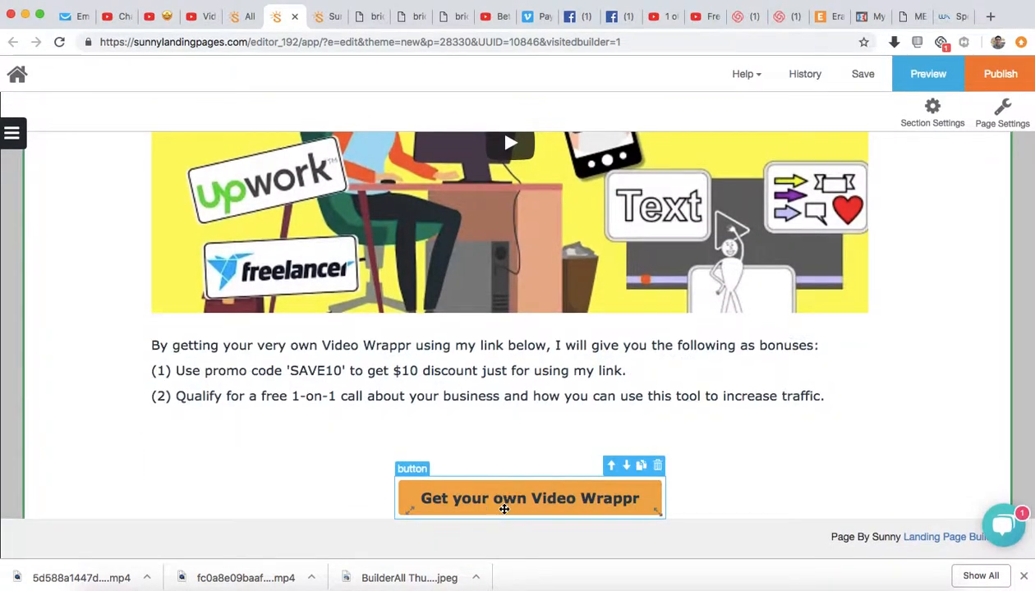
key(super+Tab)
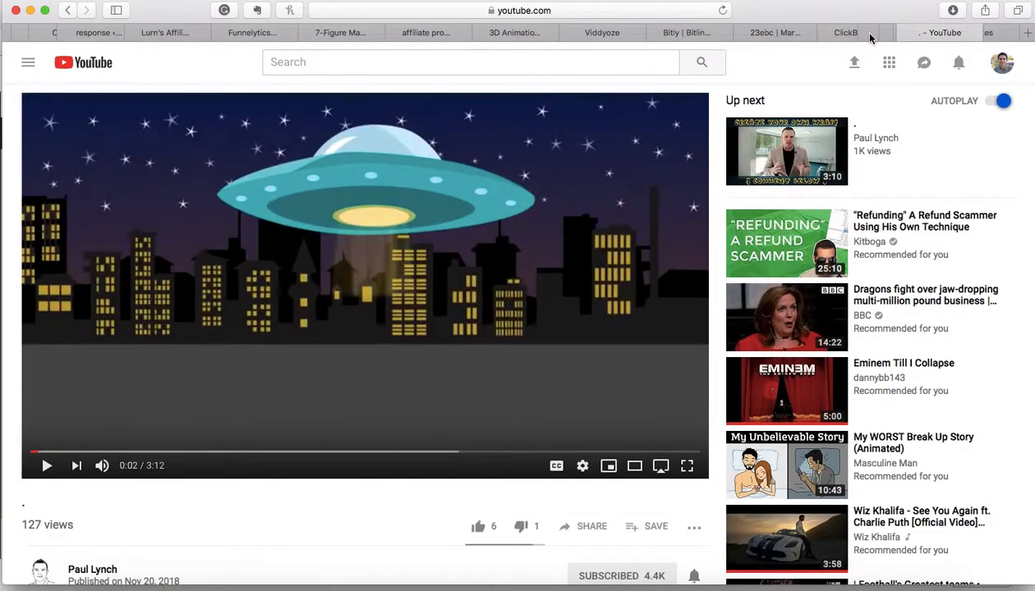
scroll(854, 33, right, 5)
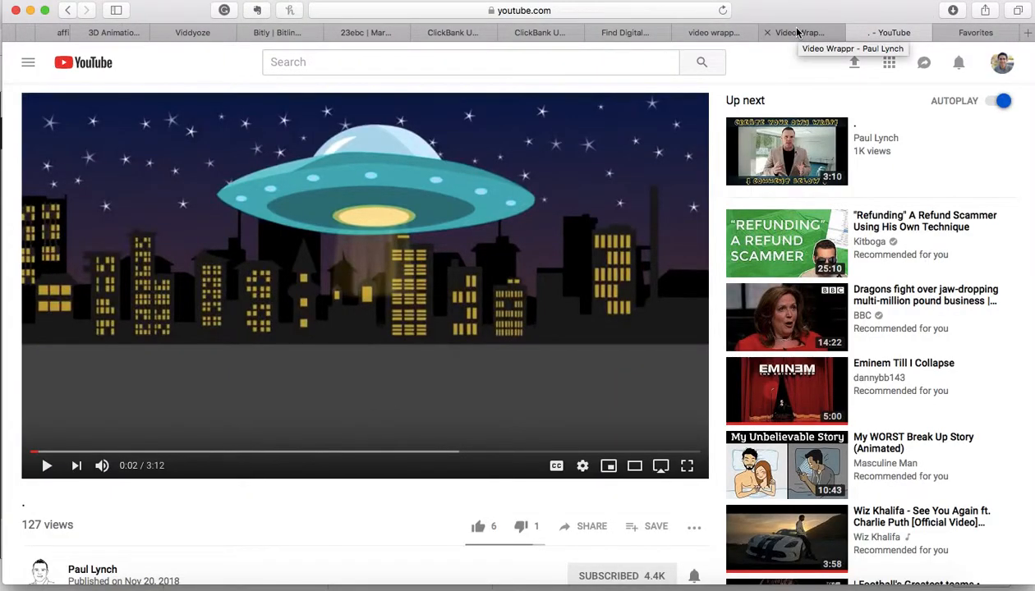
click(796, 31)
click(713, 33)
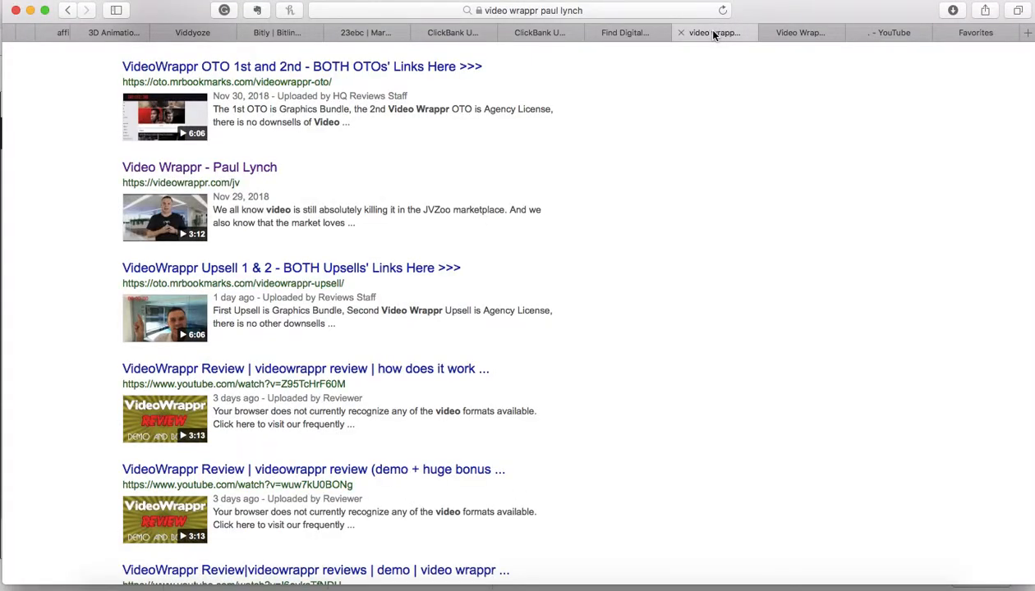
click(632, 35)
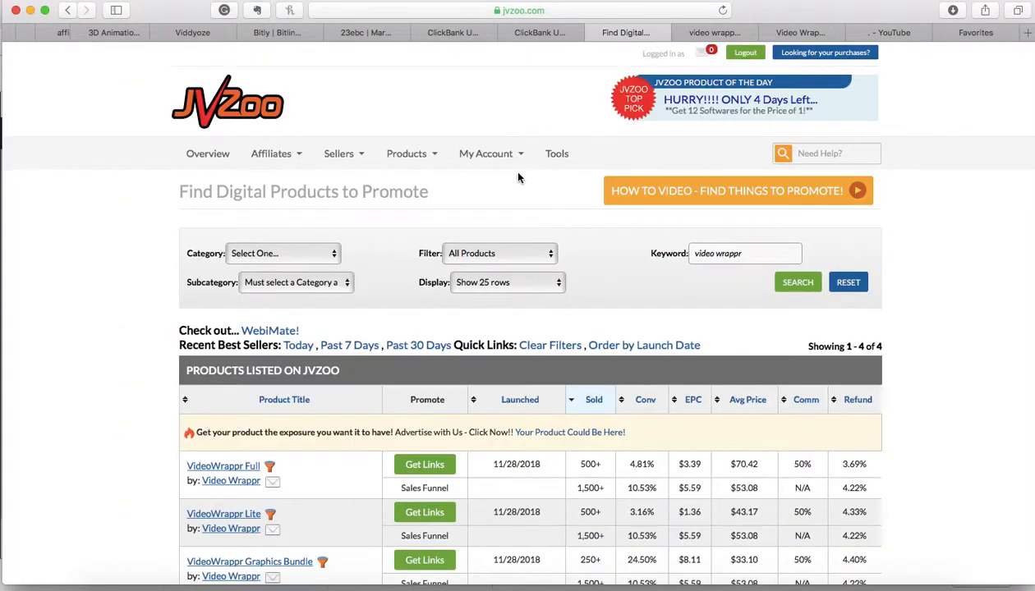
scroll(390, 454, down, 3)
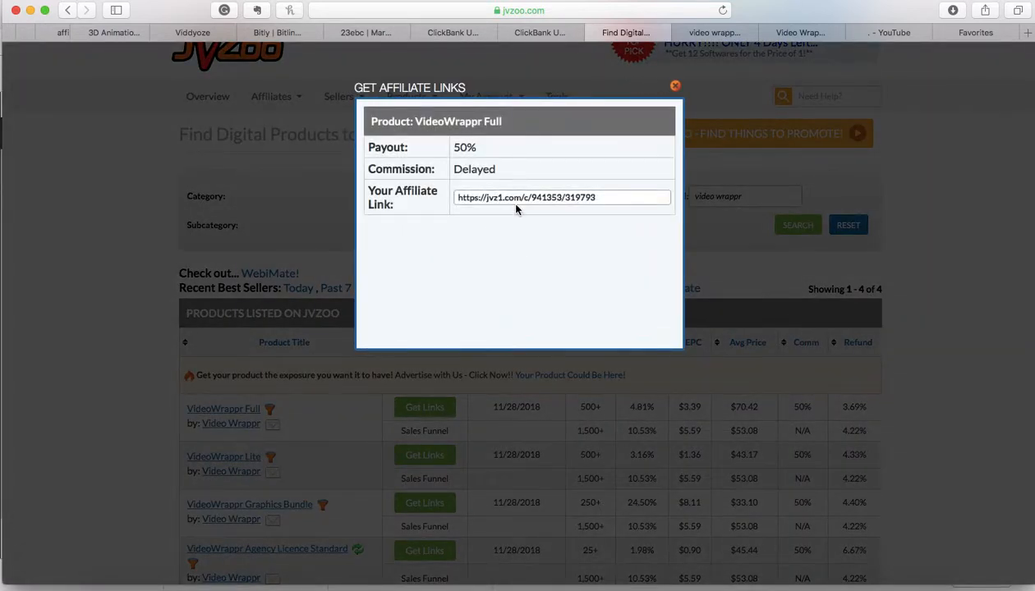
triple_click(516, 198)
key(super+c)
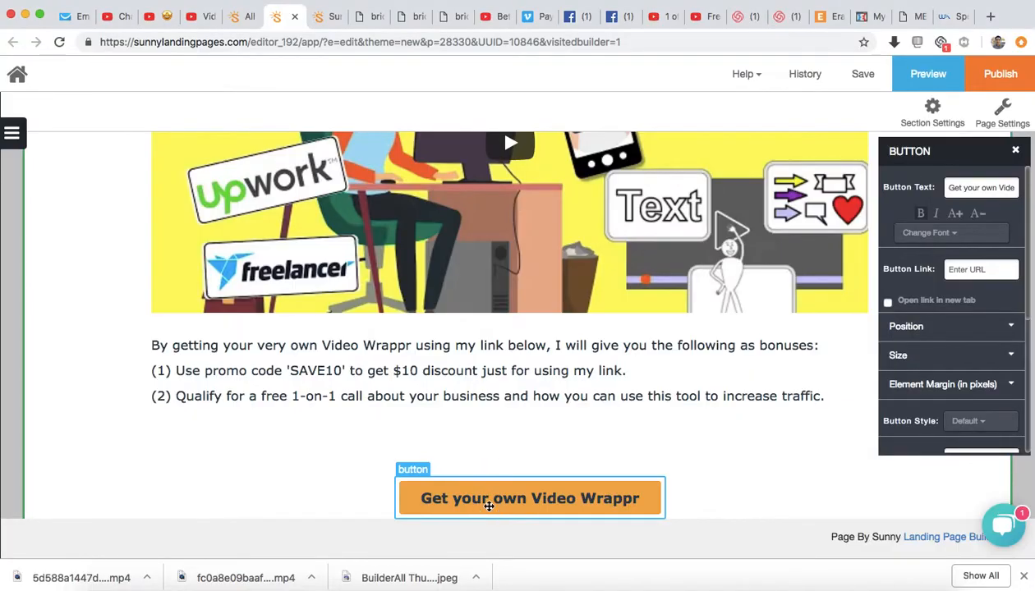
Paste the affiliate link as the link of the "Get your own Video Wrappr" button and make it open in a new tab.
click(487, 498)
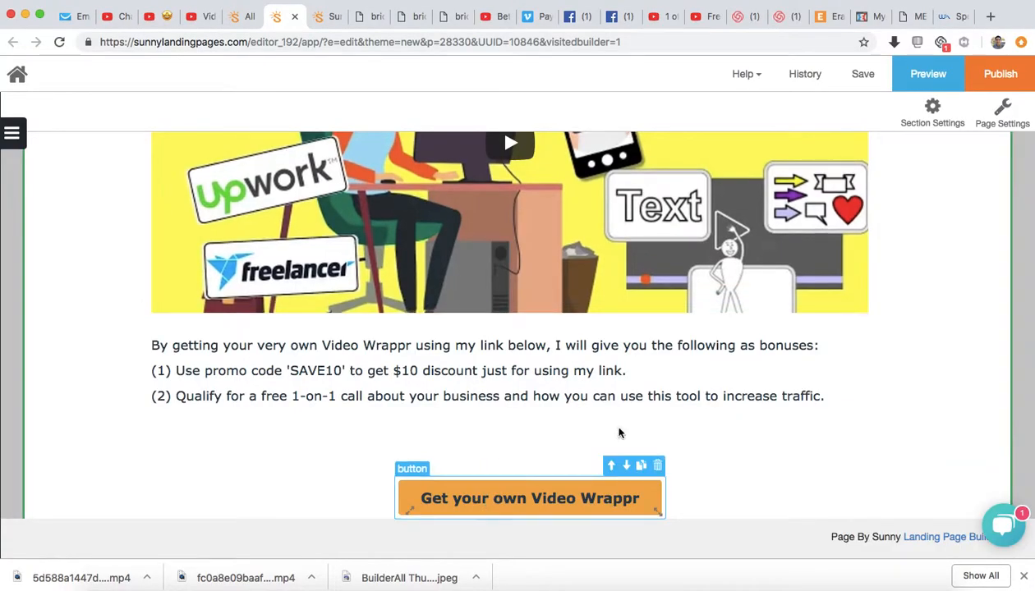
click(648, 484)
click(969, 268)
key(super+v)
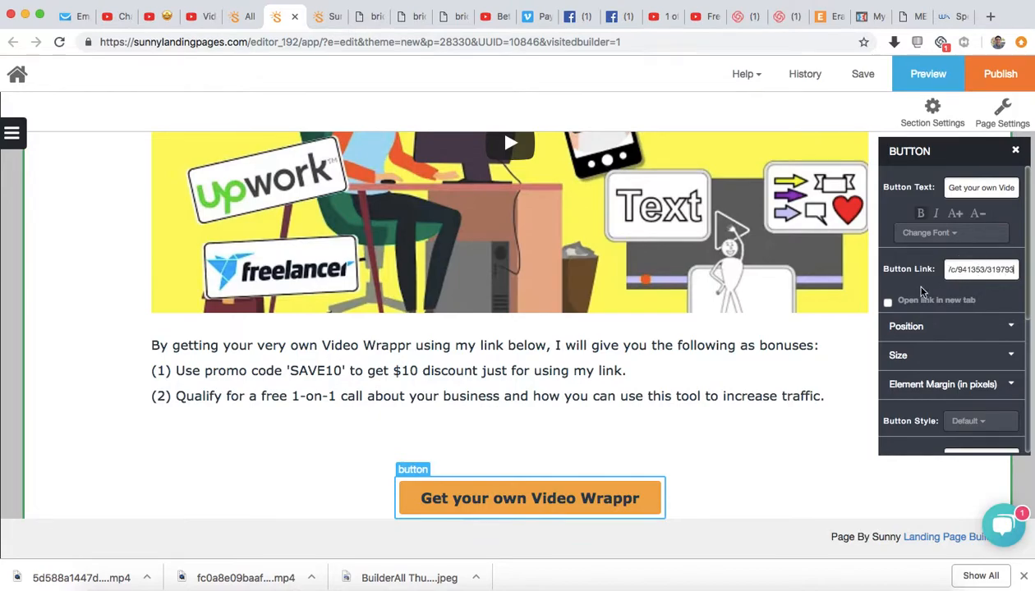
click(886, 302)
Center the call-to-action button, the bonus paragraph, the video and the heading on the landing page.
click(899, 327)
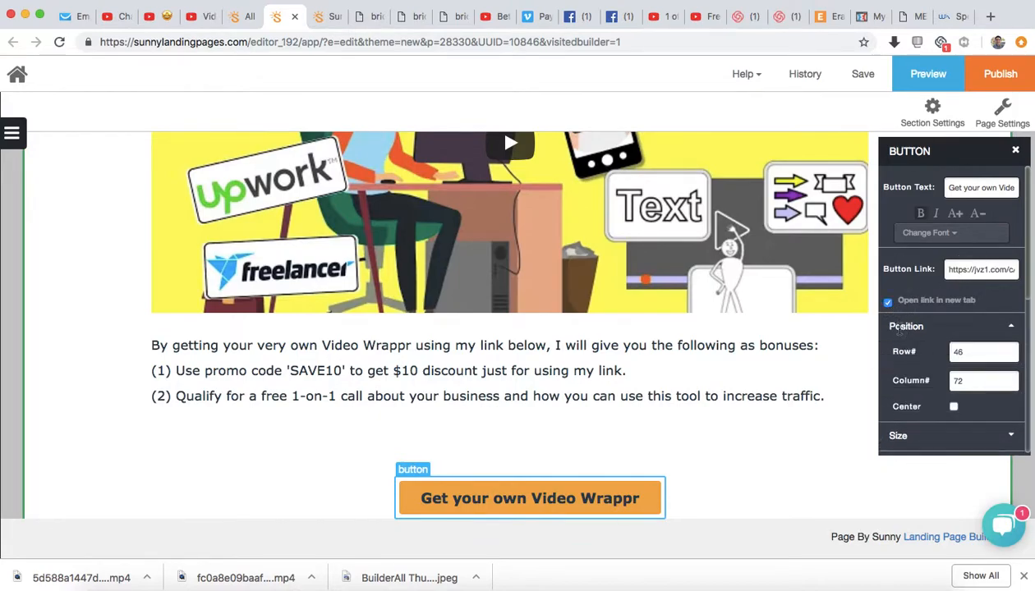
click(953, 408)
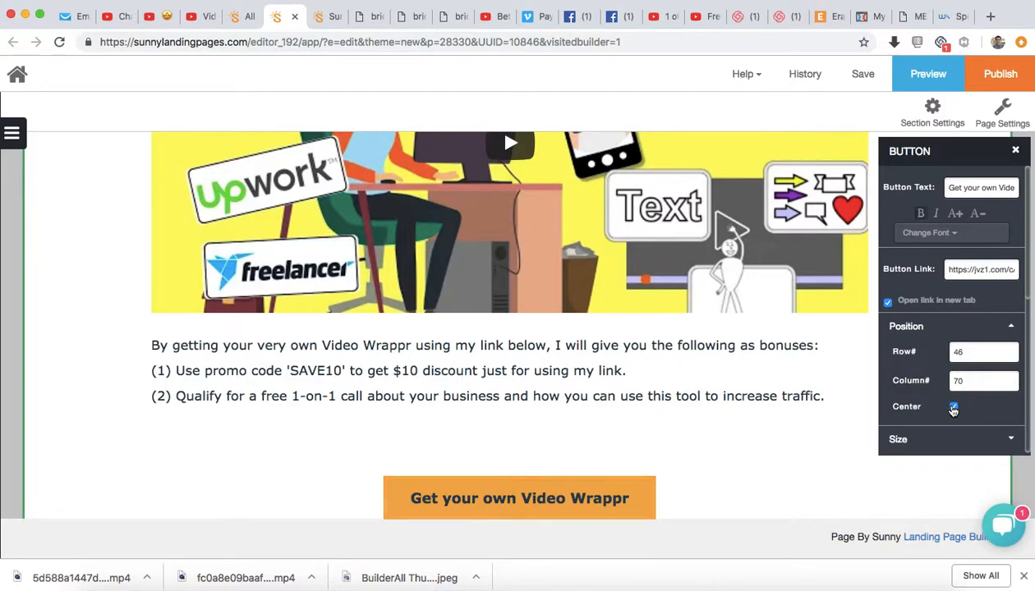
click(688, 392)
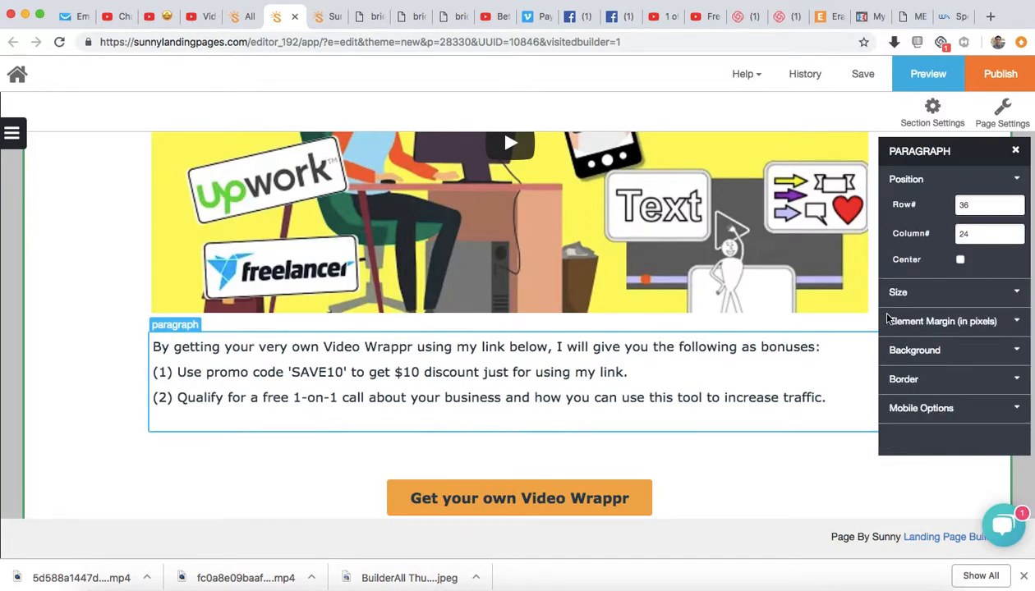
click(959, 259)
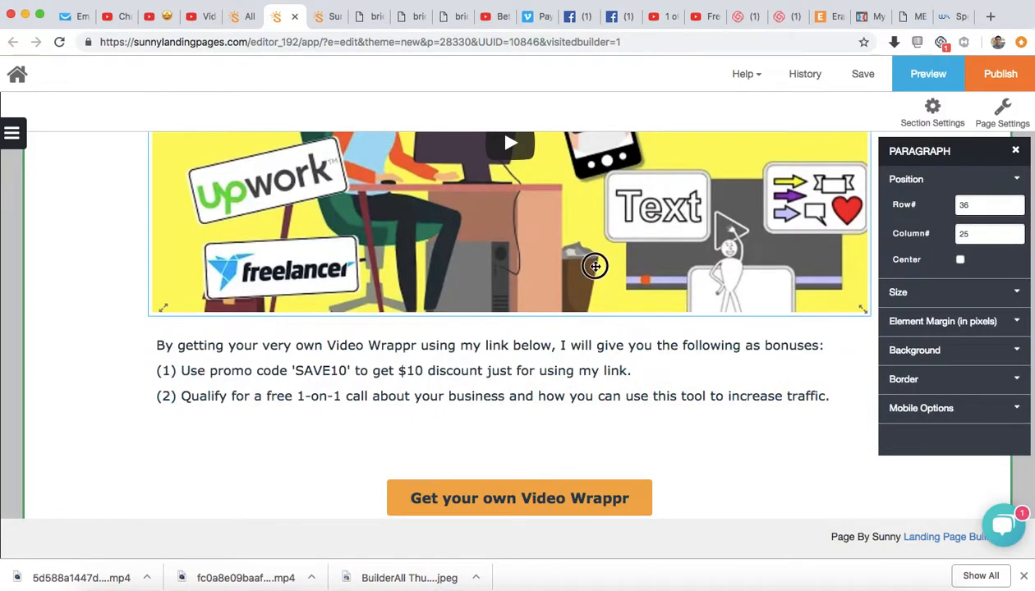
click(827, 251)
click(959, 261)
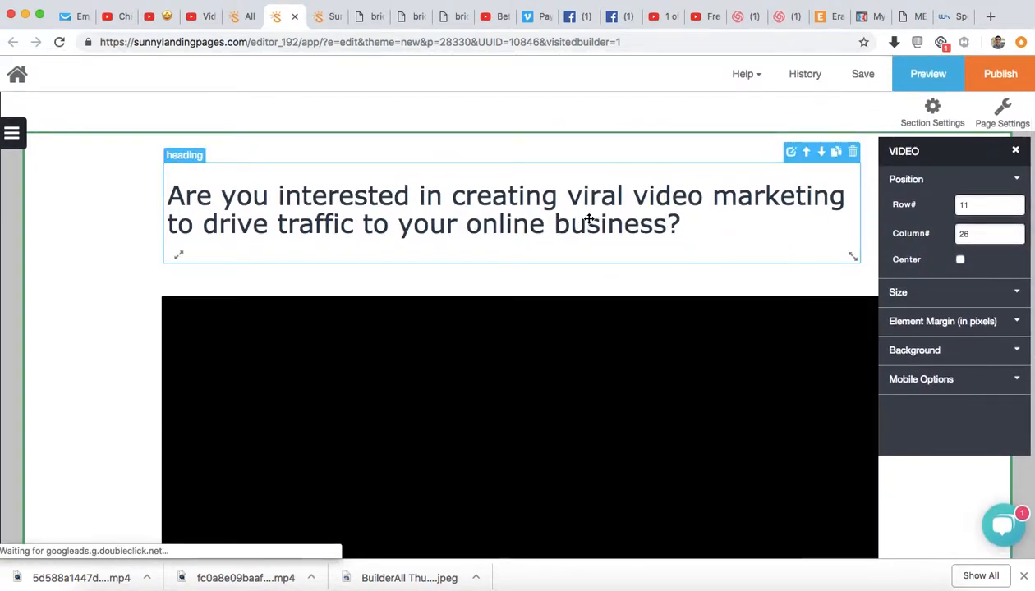
click(608, 236)
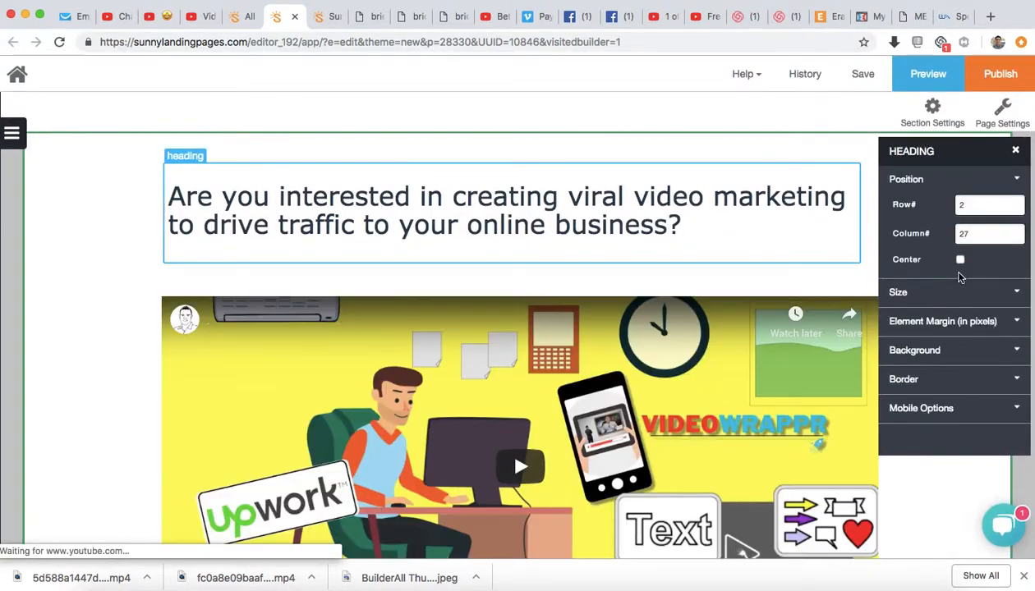
click(959, 259)
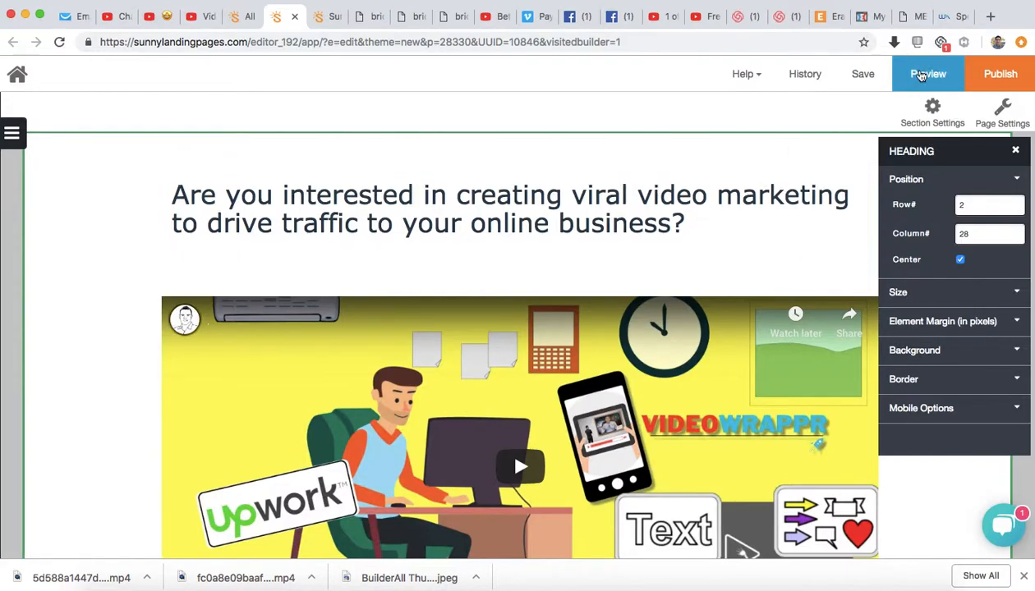
Save the landing page and preview its full length in the phone portrait and phone landscape layouts.
click(863, 78)
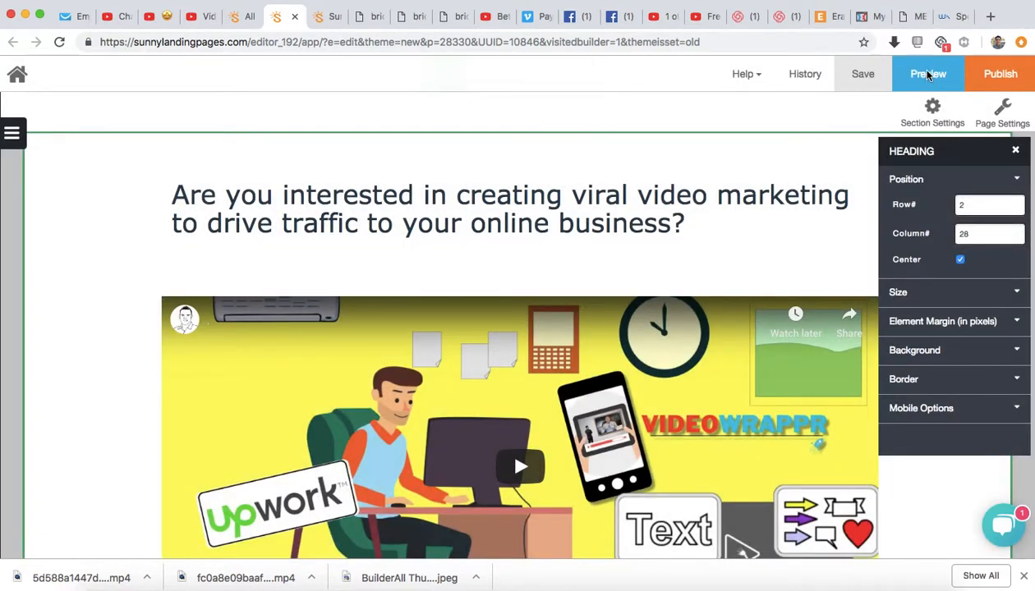
click(927, 75)
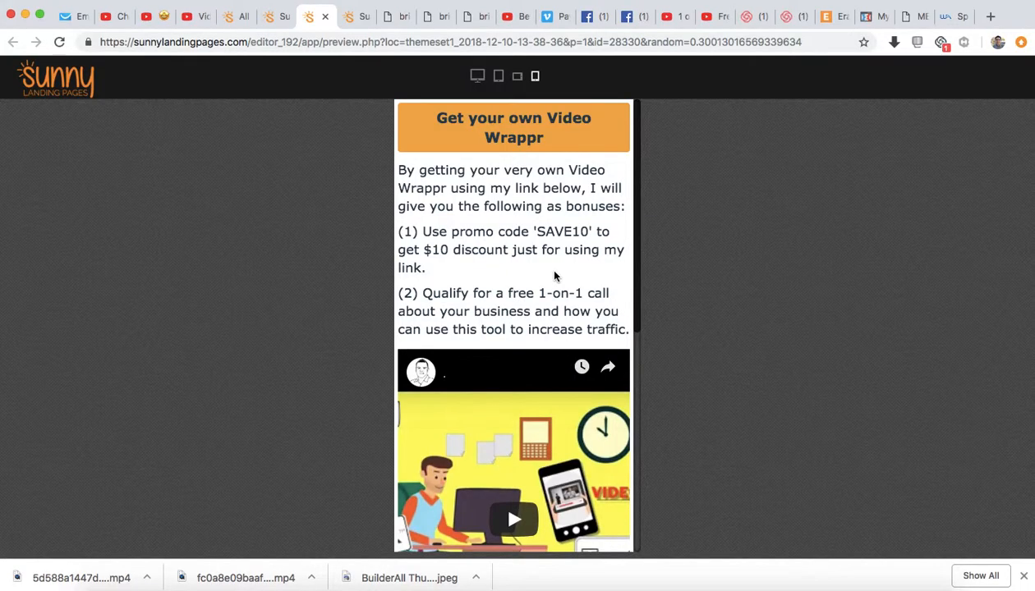
scroll(554, 277, down, 5)
scroll(555, 275, down, 2)
scroll(550, 275, up, 7)
click(519, 77)
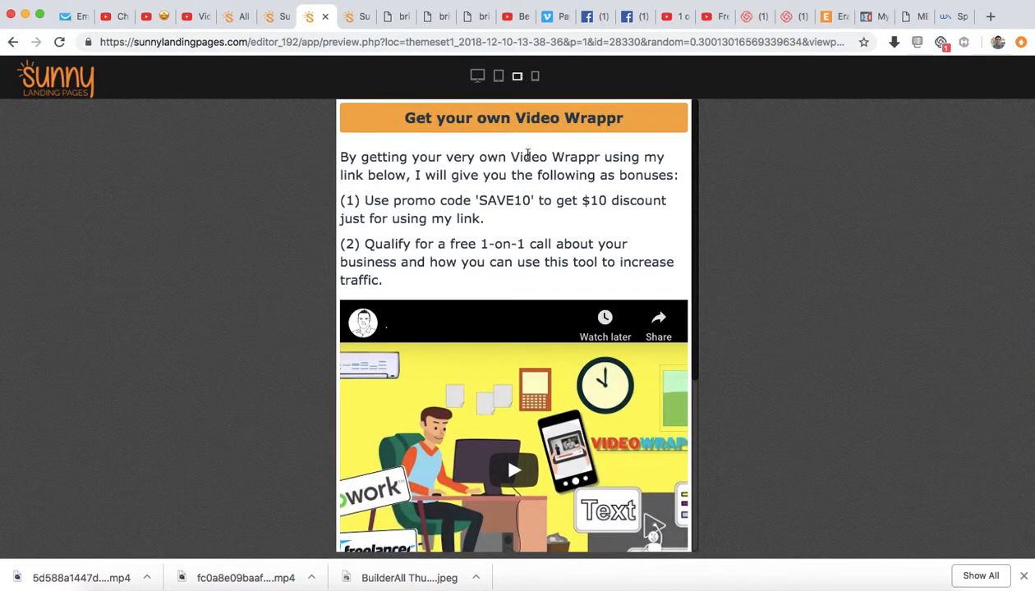
scroll(528, 160, down, 5)
scroll(526, 162, up, 5)
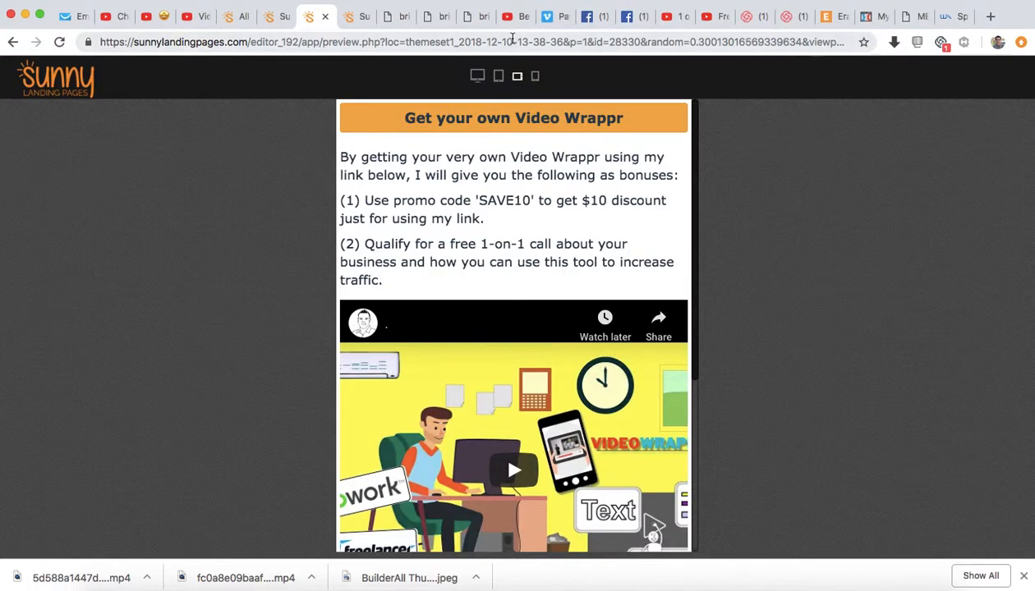
Examine the page preview in the tablet and desktop layouts, then close the preview and return to the editor.
click(499, 76)
click(477, 76)
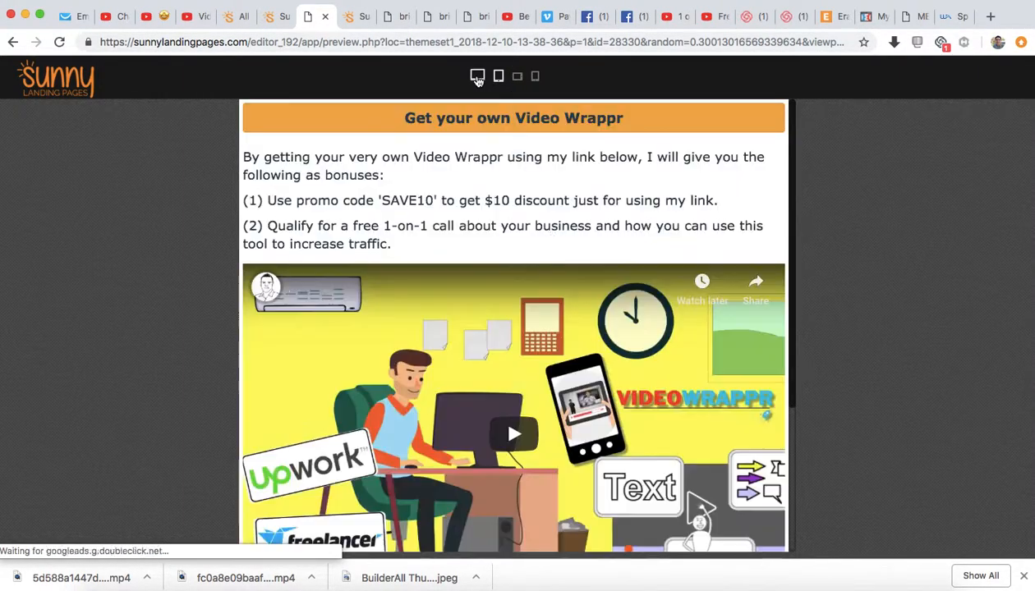
click(477, 77)
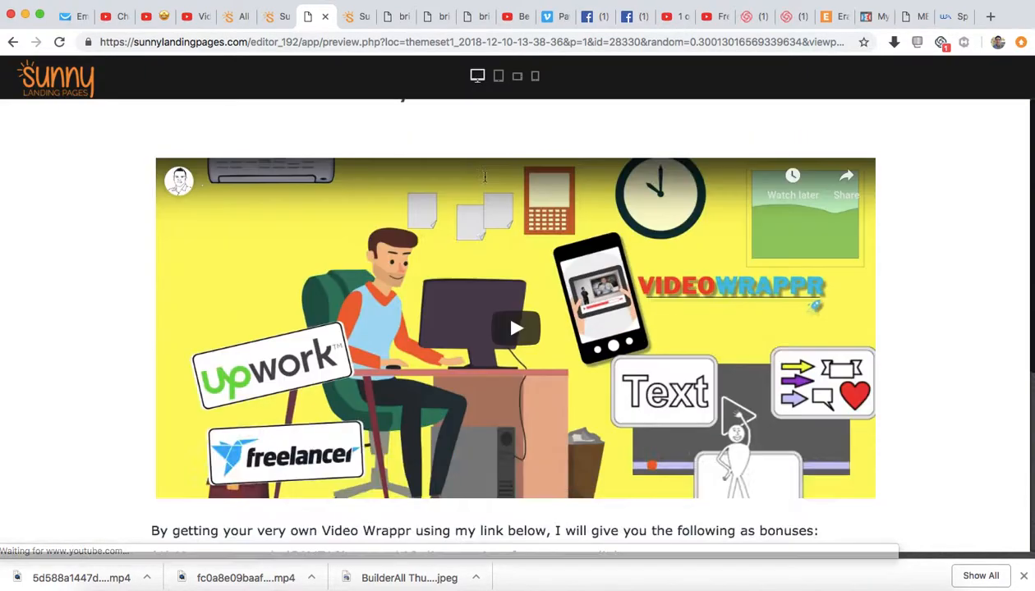
scroll(485, 177, down, 5)
scroll(485, 181, up, 5)
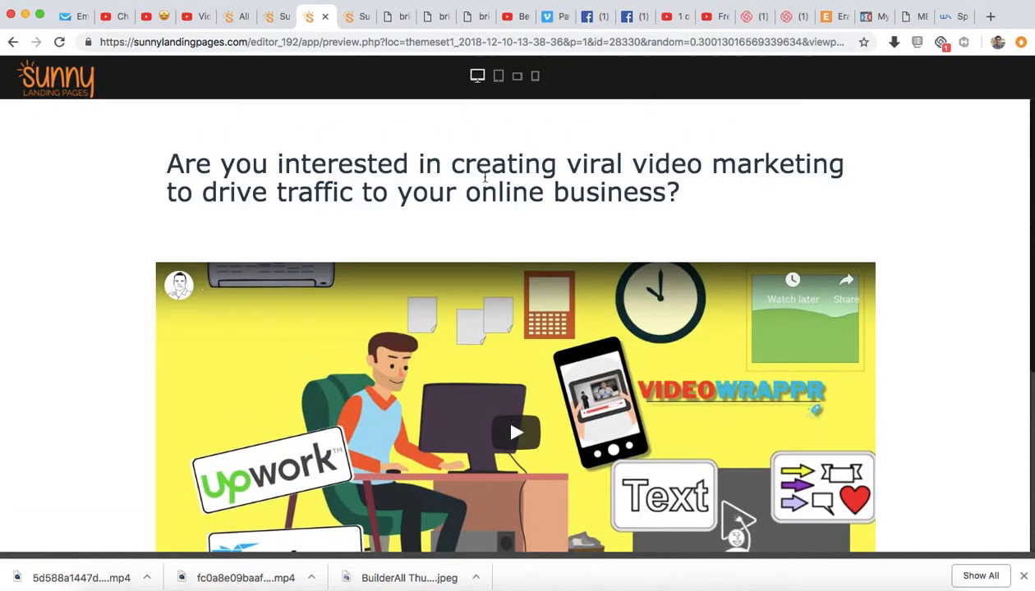
click(498, 75)
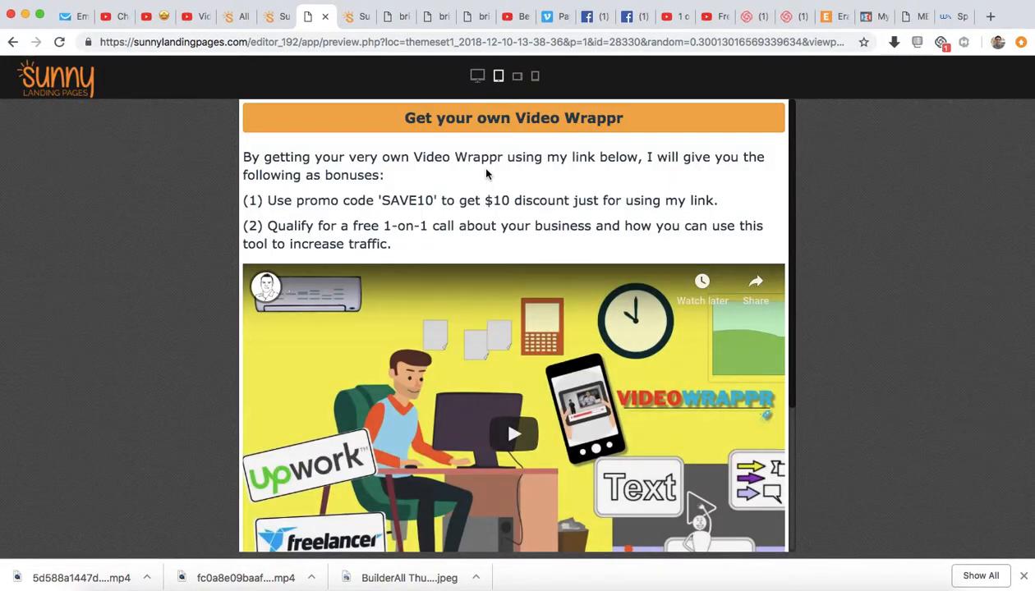
click(477, 76)
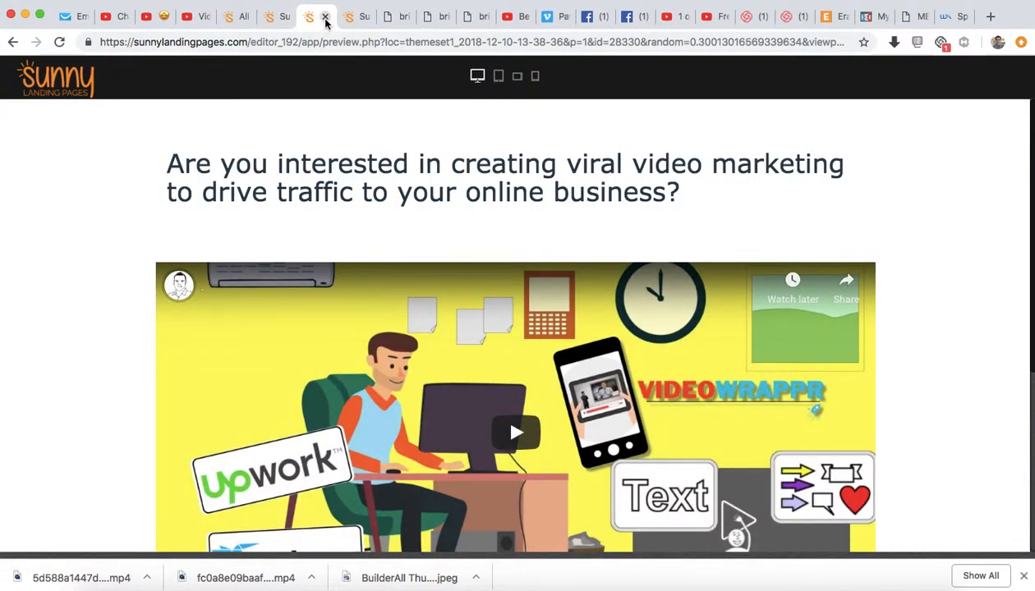
click(326, 18)
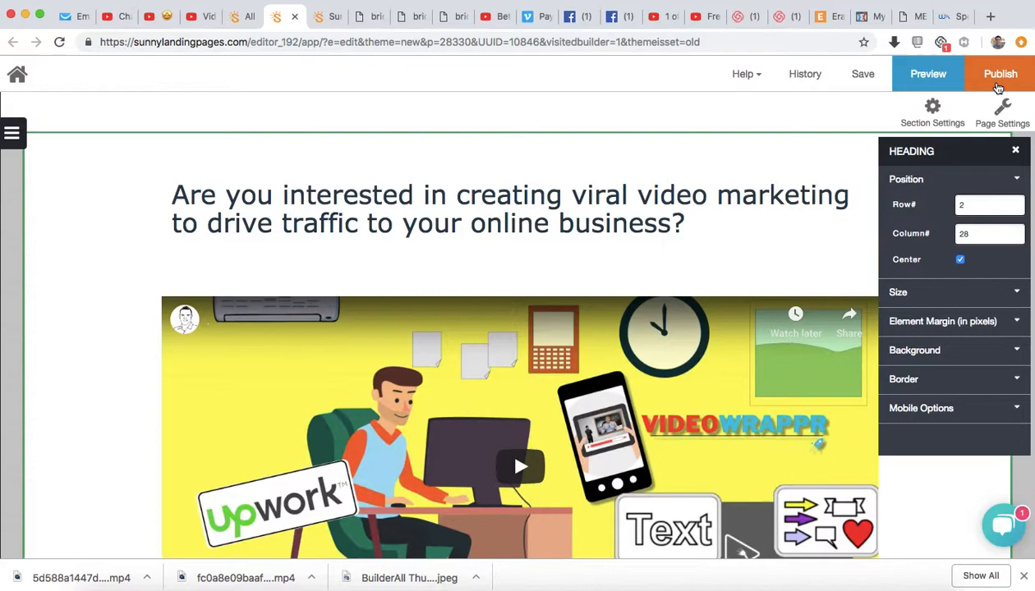
Choose to publish the landing page to a domain and name the page "Video Wrappr".
click(997, 82)
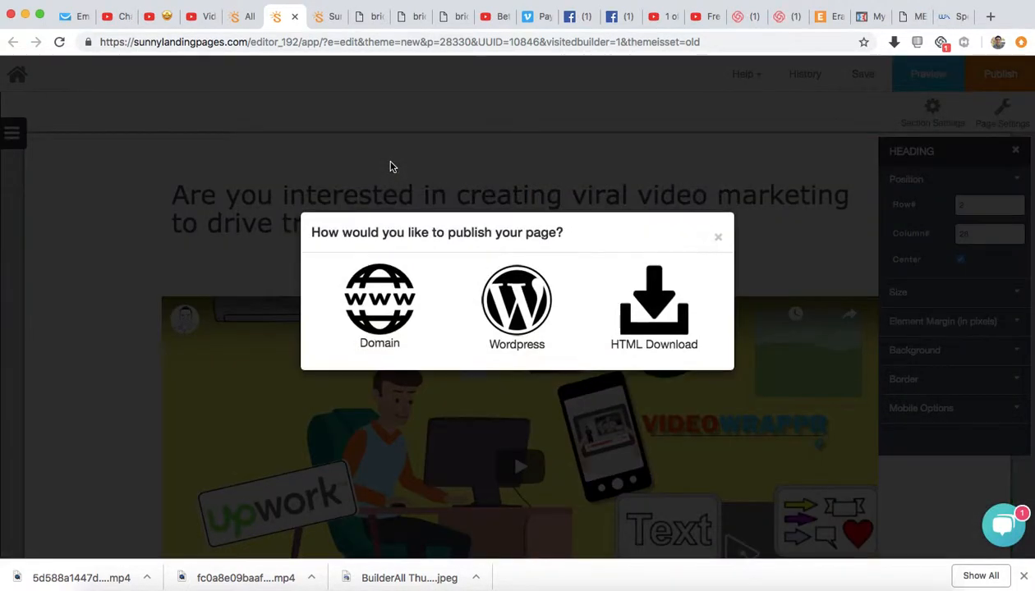
click(380, 294)
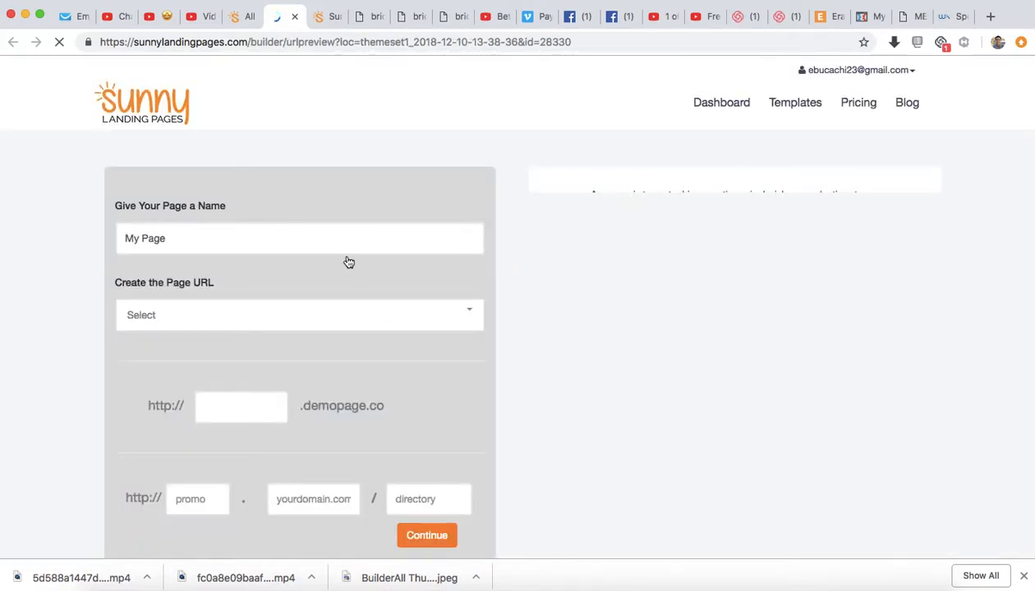
click(311, 236)
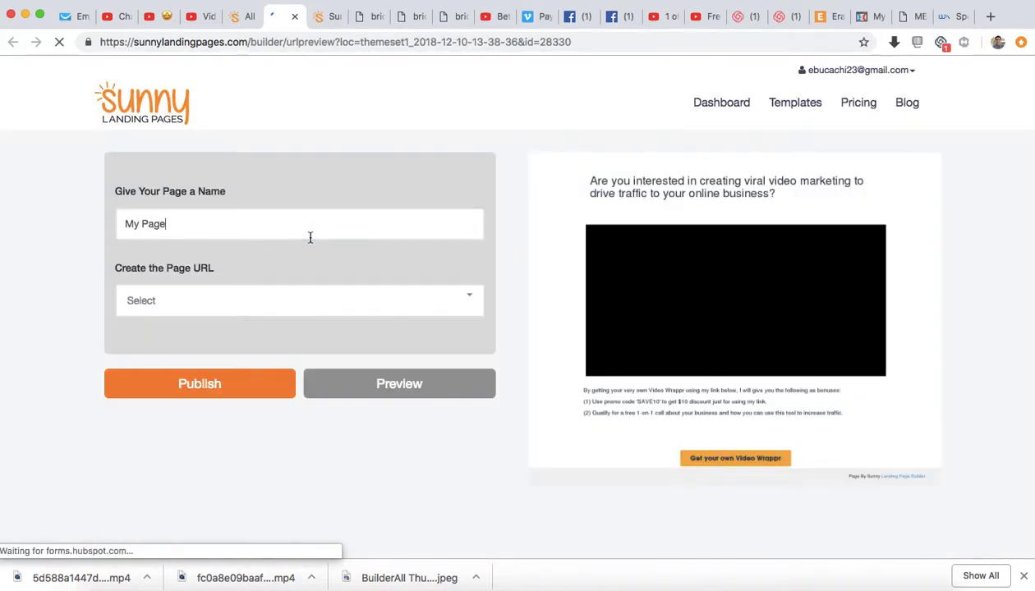
key(super+a)
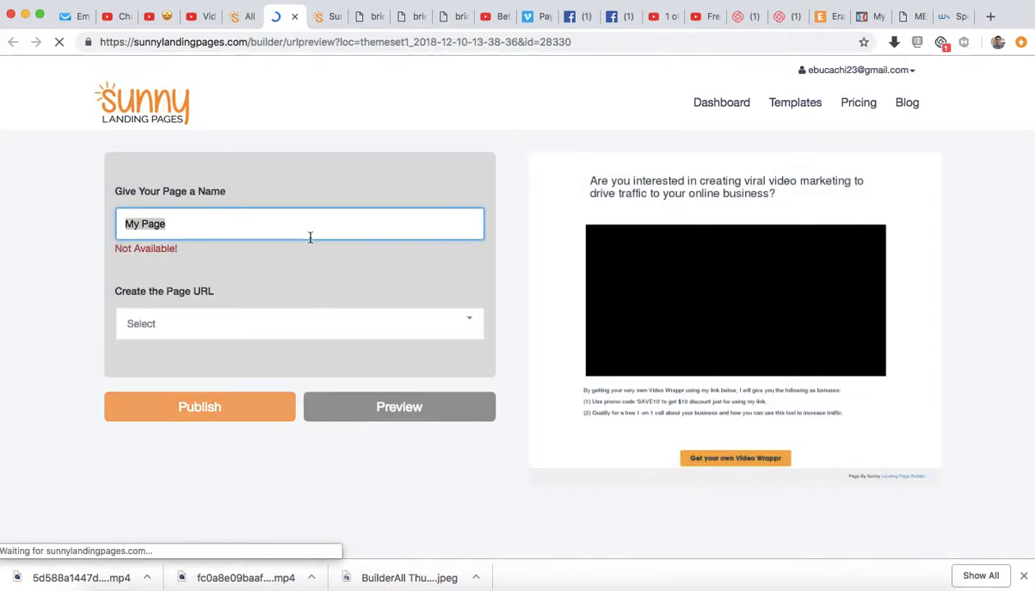
text(Video Wrappr)
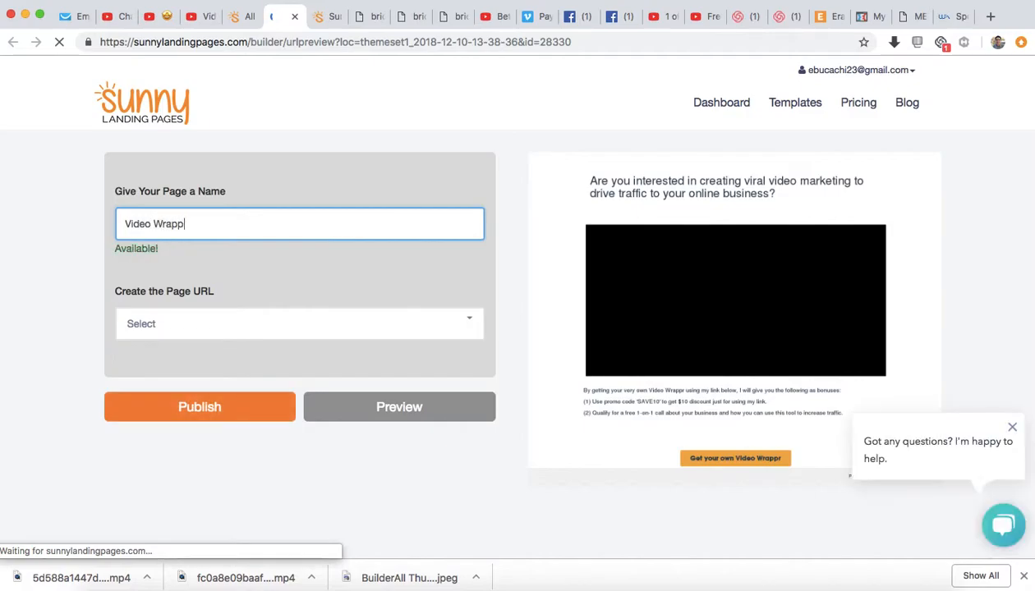
Add a new domain as the page URL, using subdomain "bridge", the site owner's custom domain and directory "videowrappr".
click(279, 306)
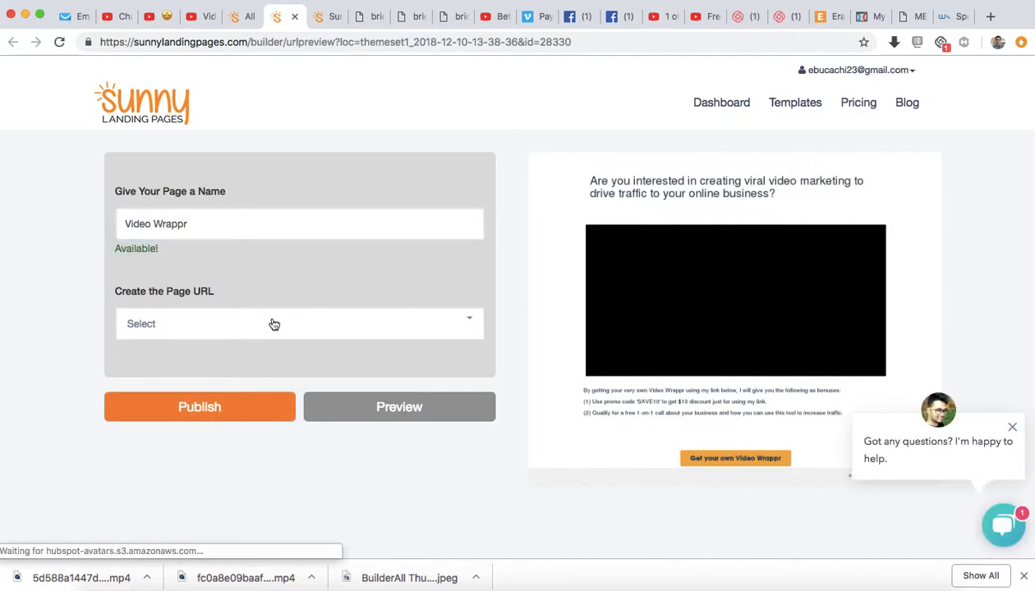
click(273, 323)
scroll(259, 410, down, 3)
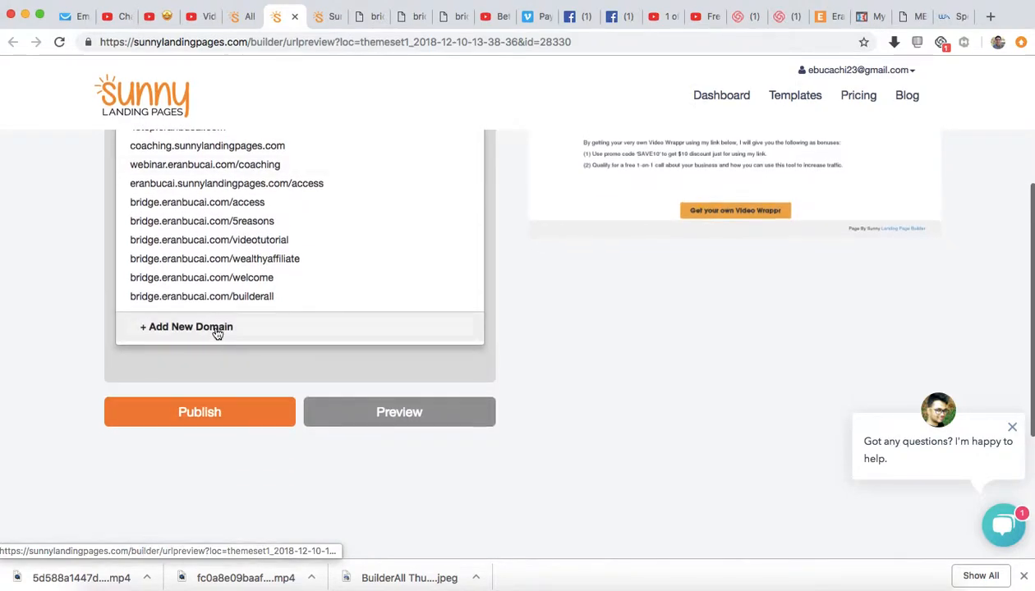
click(215, 329)
click(192, 416)
text(bridge)
key(Tab)
text(eranbucai.com)
key(Tab)
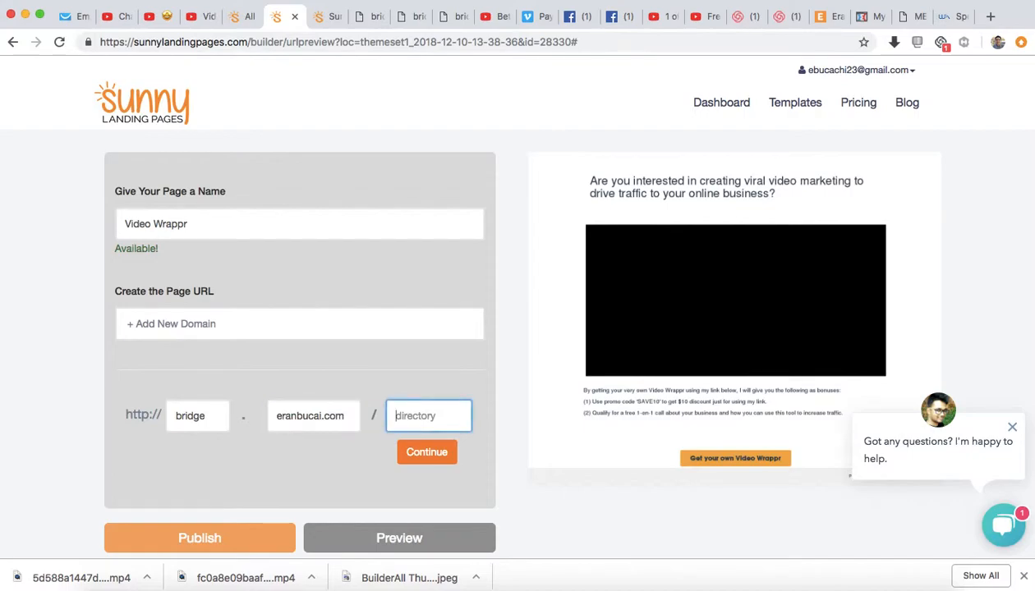
text(videowrappr)
click(411, 455)
Review the CNAME setup instructions for the custom domain and publish the page.
scroll(236, 468, down, 2)
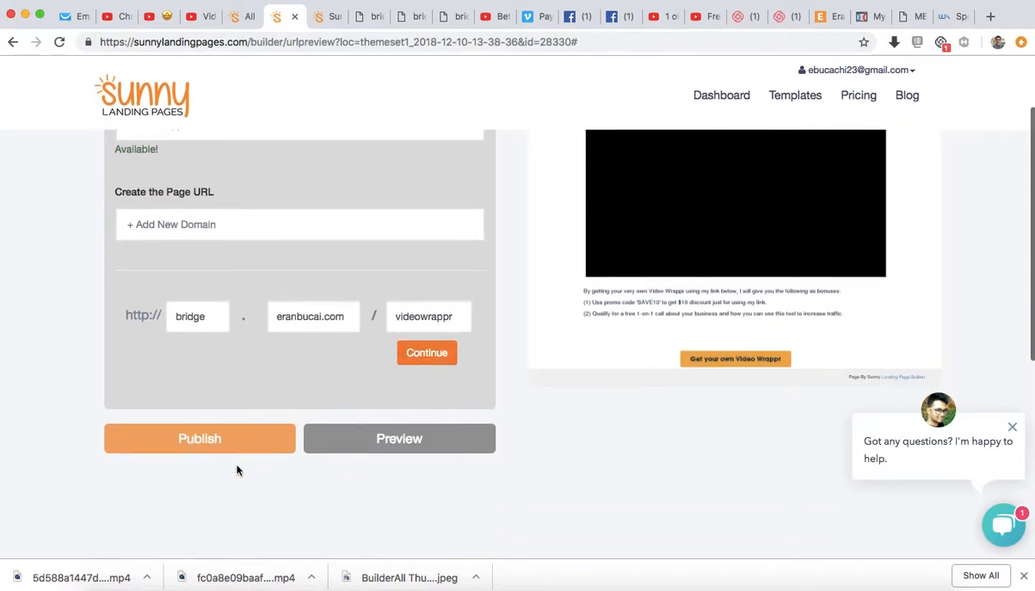
scroll(237, 468, down, 10)
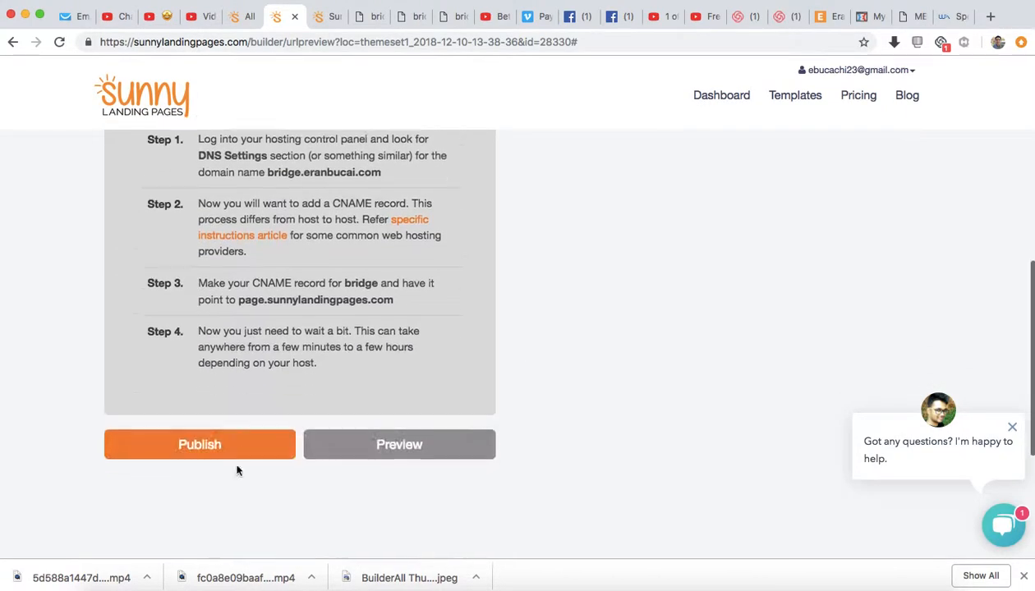
scroll(208, 387, up, 3)
scroll(289, 146, up, 2)
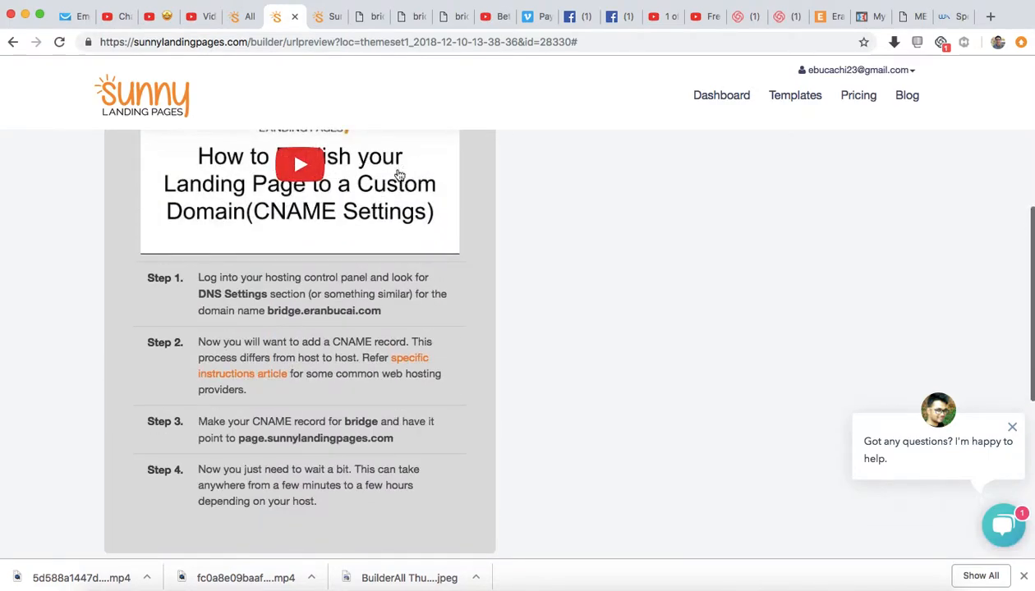
scroll(283, 247, down, 5)
click(218, 383)
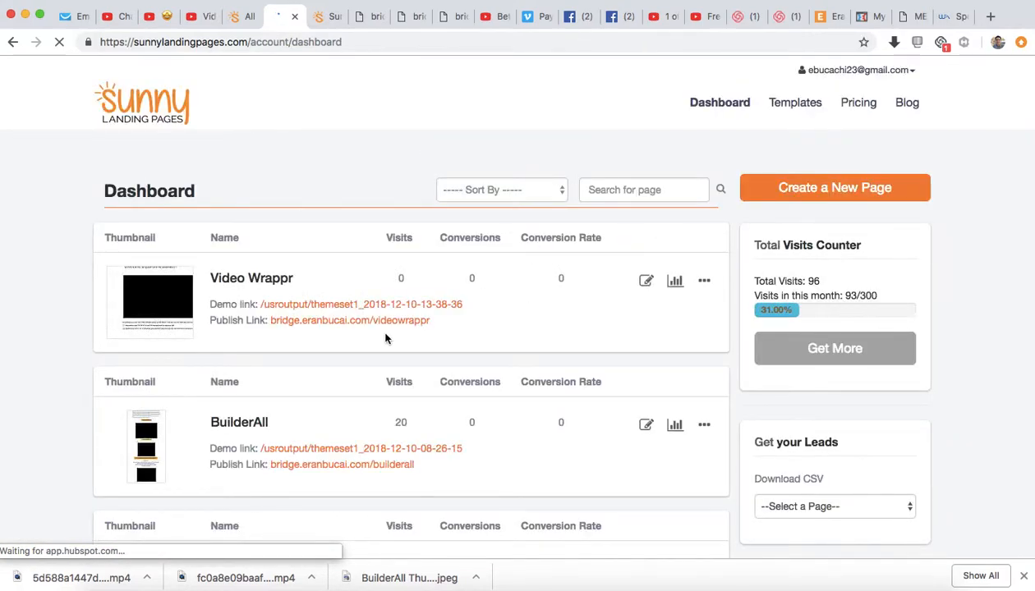
Open the publish link of the Video Wrappr page from the dashboard and look over the live page.
click(375, 322)
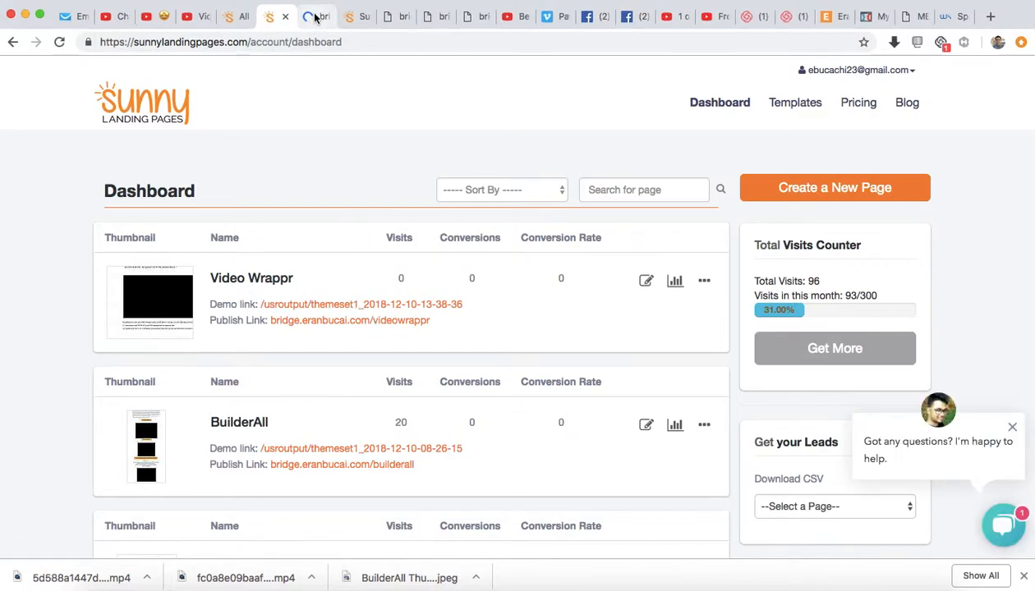
click(315, 16)
scroll(509, 246, down, 3)
scroll(509, 246, up, 2)
scroll(510, 242, up, 2)
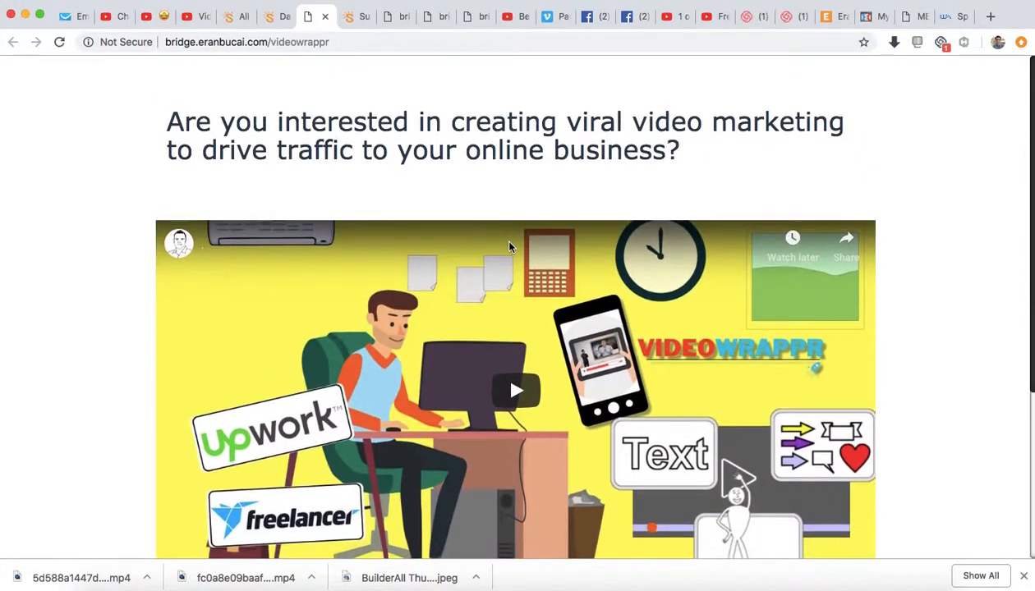
Test the "Get your own Video Wrappr" button on the live page, then close the affiliate page it opens.
scroll(512, 238, down, 4)
click(557, 501)
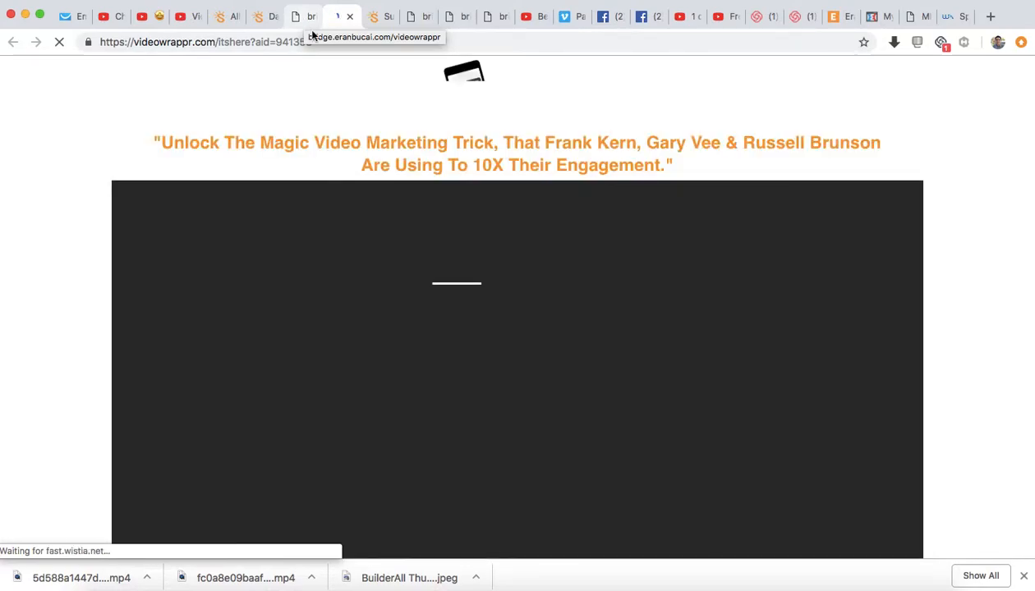
click(351, 17)
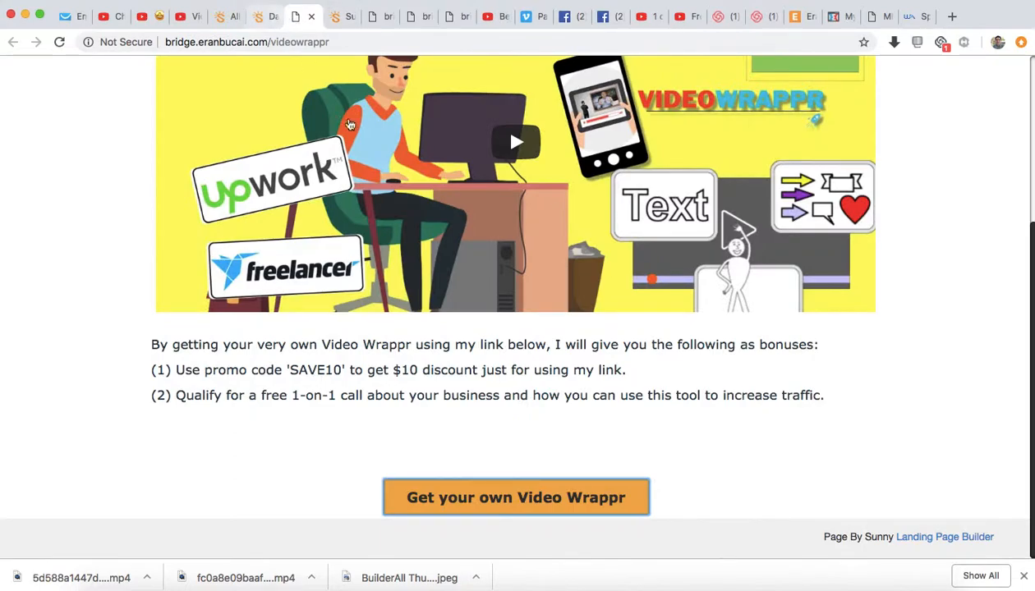
Copy the live landing page's URL and paste it below the text of the drafted Facebook post, separated by a blank line.
scroll(370, 156, up, 4)
click(335, 42)
key(ctrl+c)
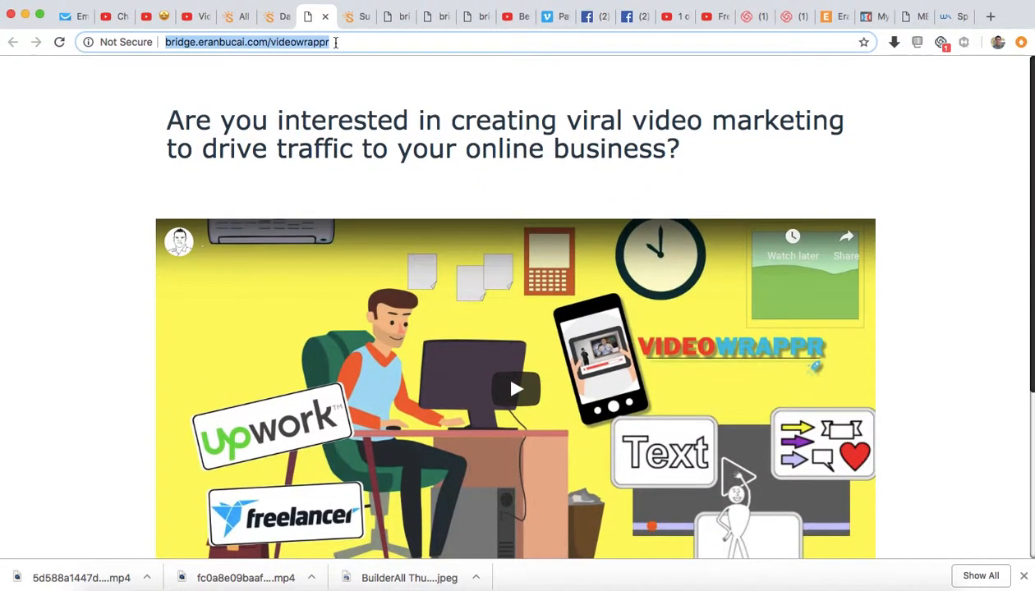
click(628, 17)
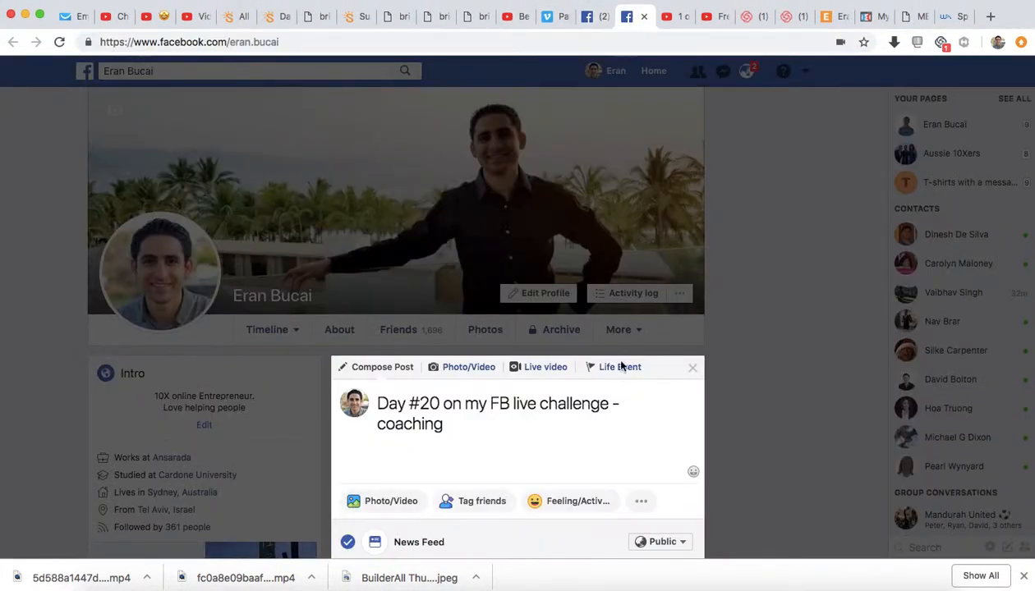
click(549, 439)
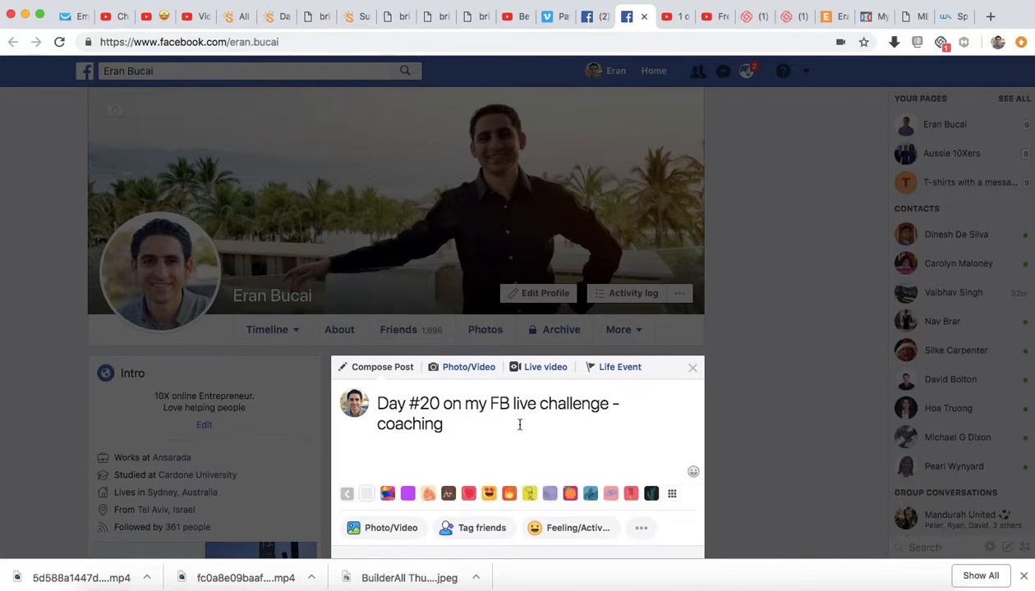
key(Return)
key(Return)
key(ctrl+v)
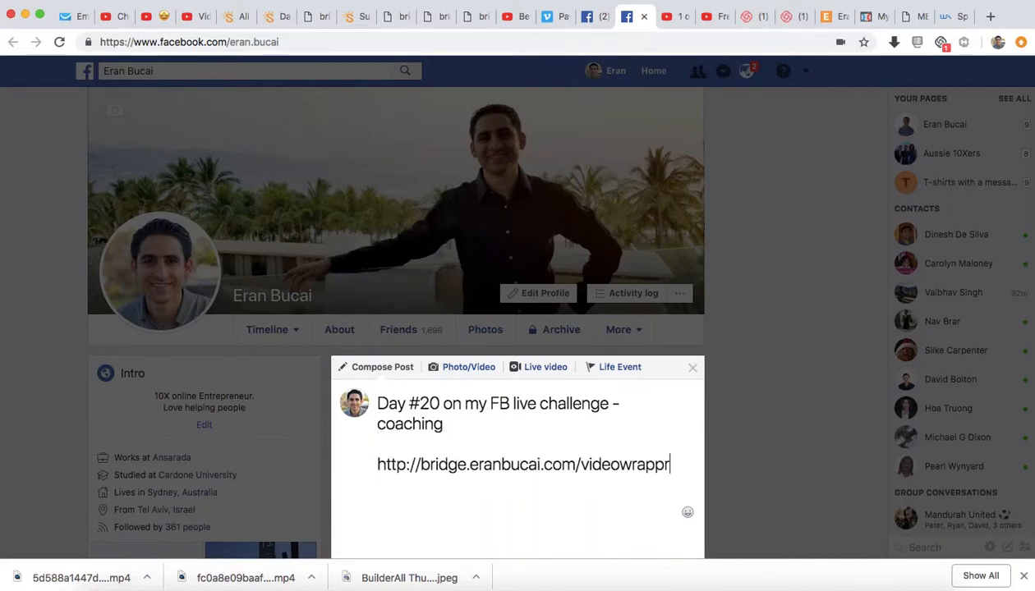